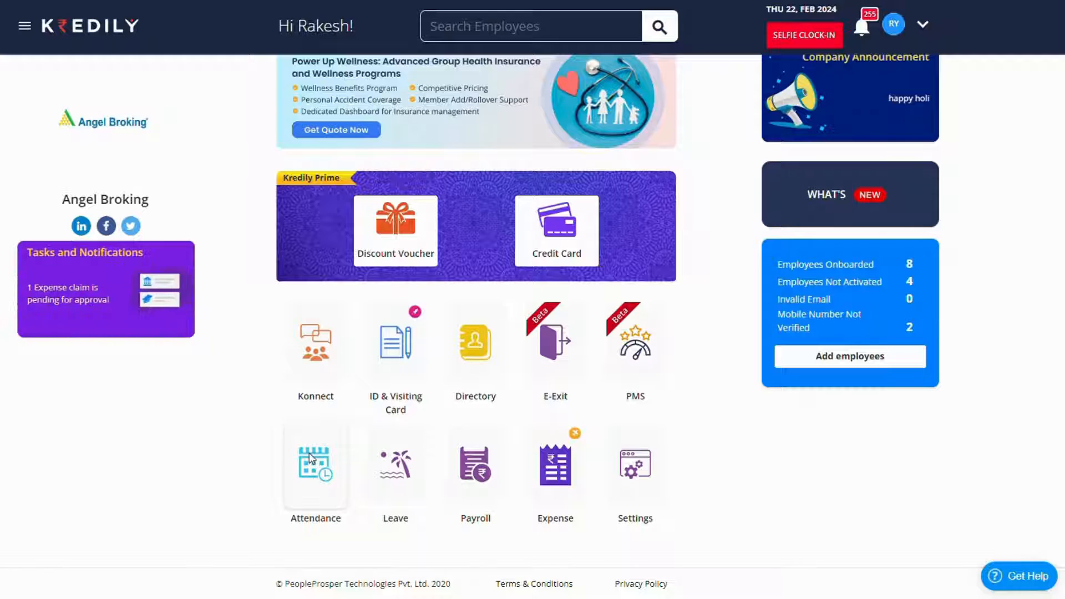
- Open the Attendance module, glance through the attendance logs and go to its attendance rules
{"action": "left_click", "coordinate": [314, 458]}
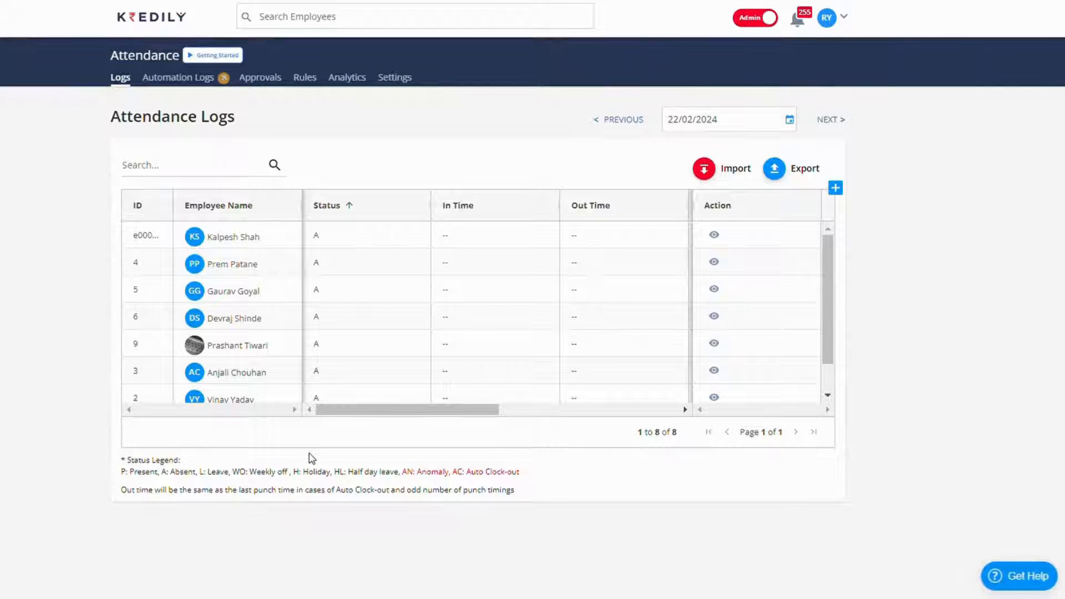
{"action": "scroll", "coordinate": [331, 328], "scroll_direction": "down", "scroll_amount": 2}
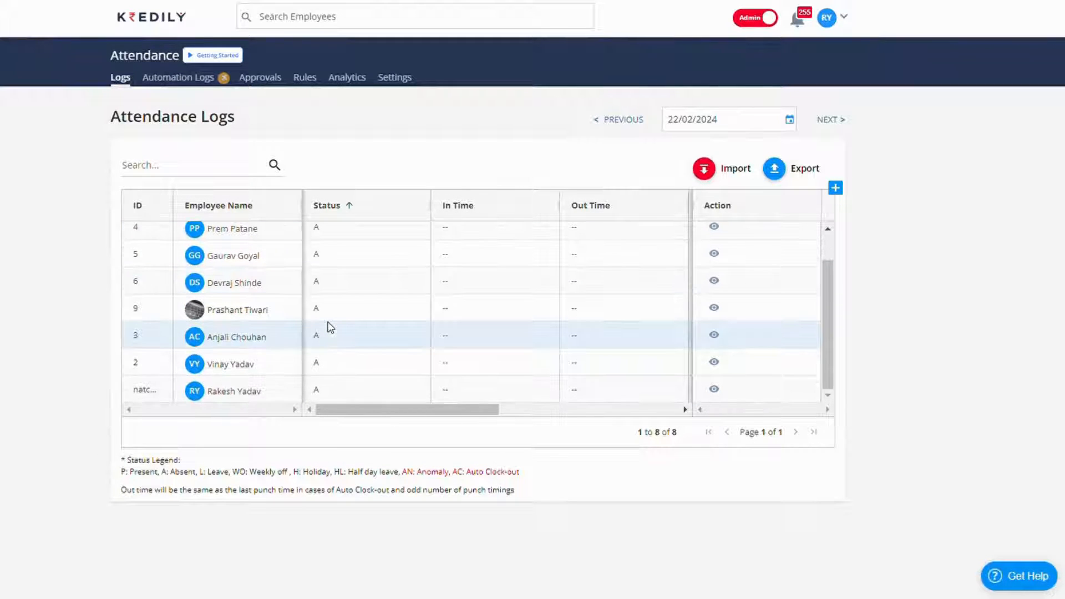
{"action": "scroll", "coordinate": [330, 327], "scroll_direction": "up", "scroll_amount": 2}
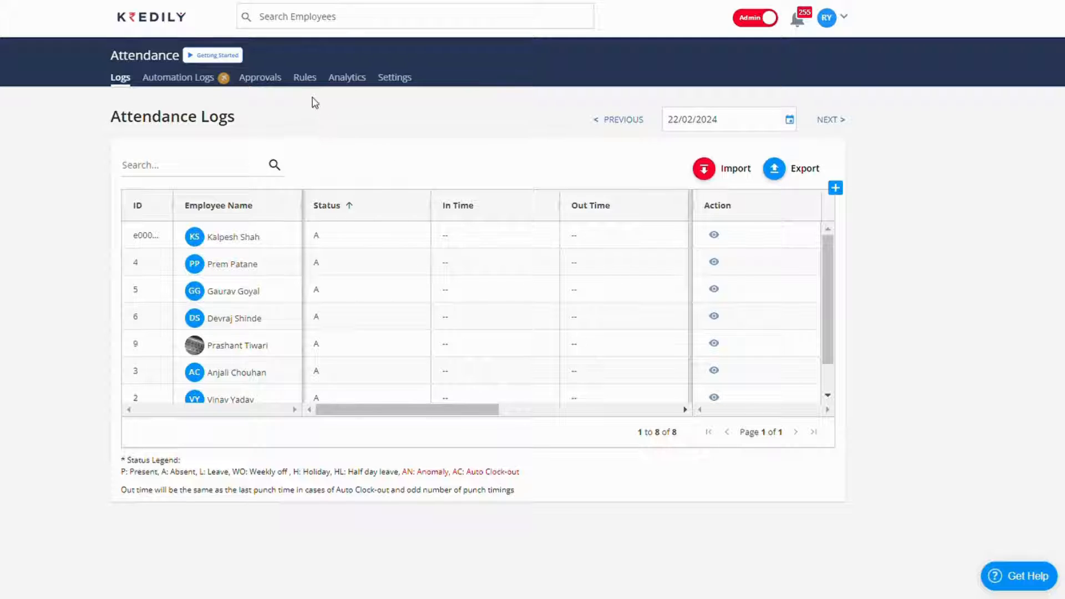
{"action": "left_click", "coordinate": [307, 79]}
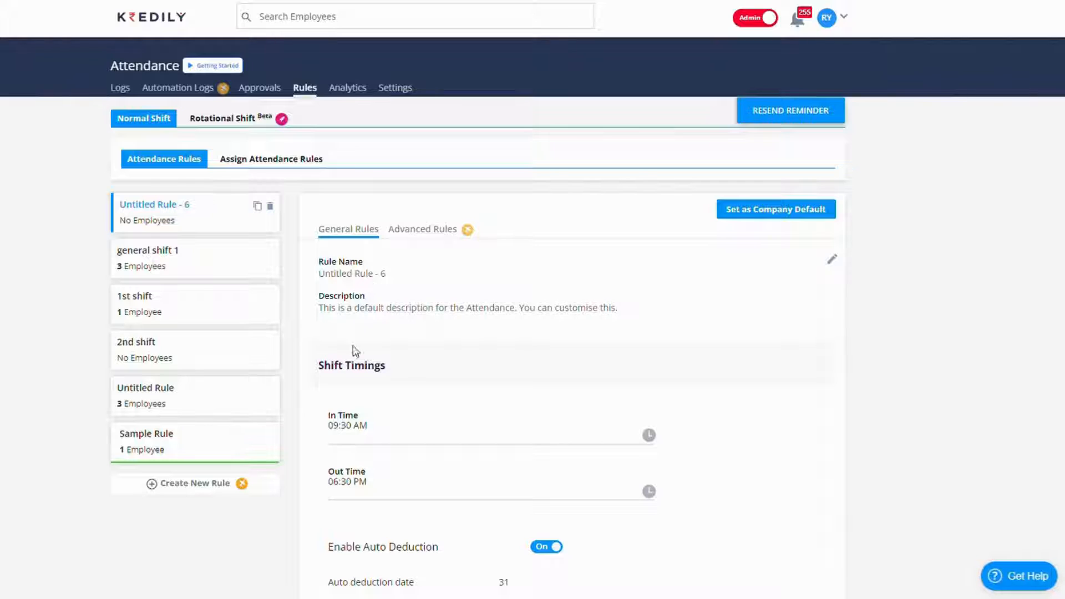
- Create a new attendance rule for normal shifts
{"action": "scroll", "coordinate": [470, 377], "scroll_direction": "down", "scroll_amount": 2}
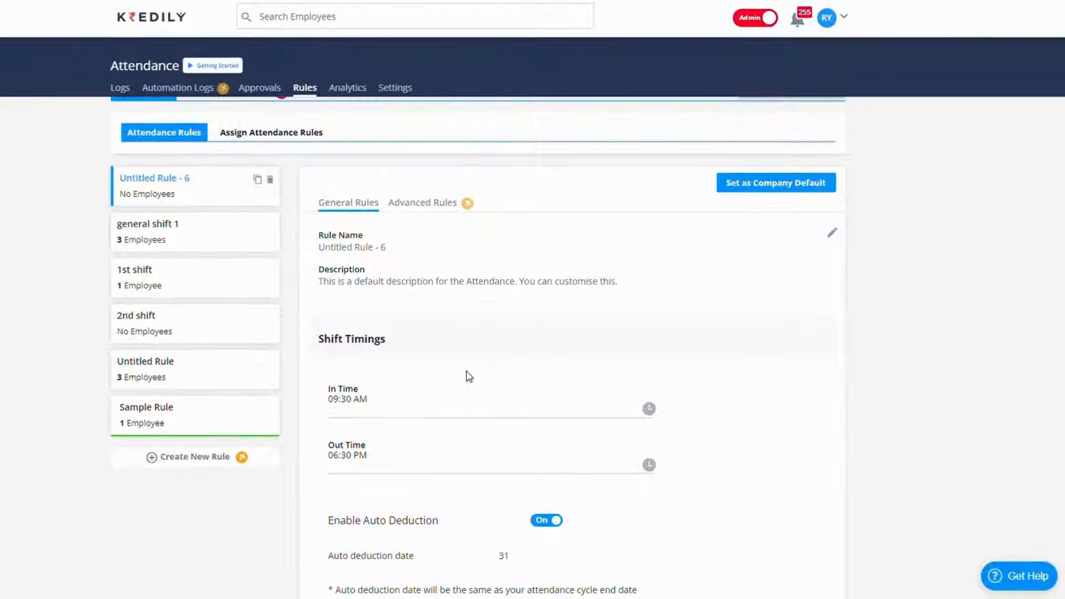
{"action": "scroll", "coordinate": [469, 376], "scroll_direction": "down", "scroll_amount": 1}
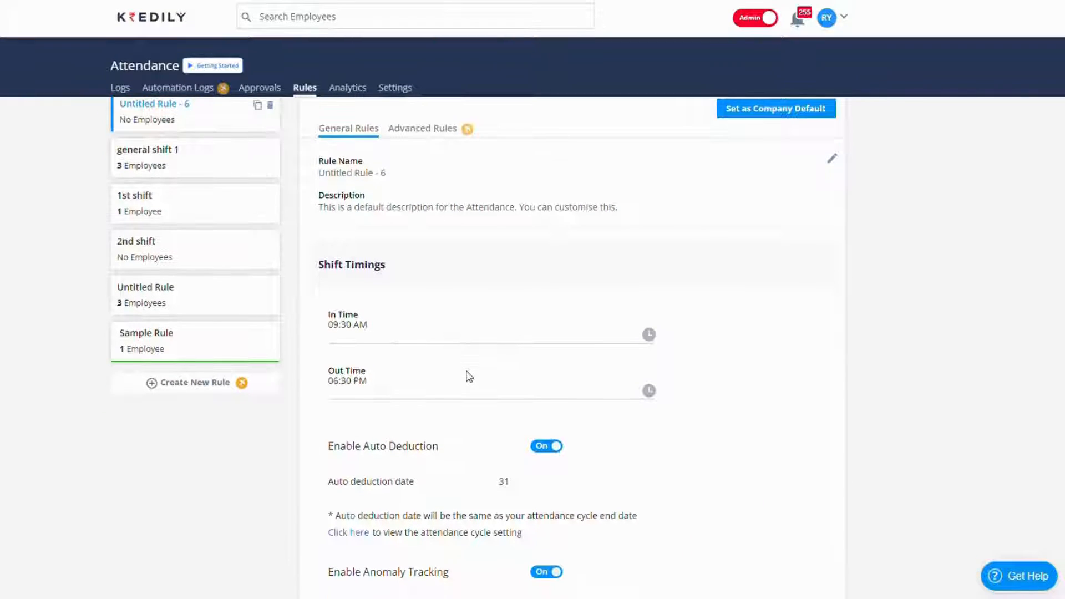
{"action": "left_click", "coordinate": [227, 392]}
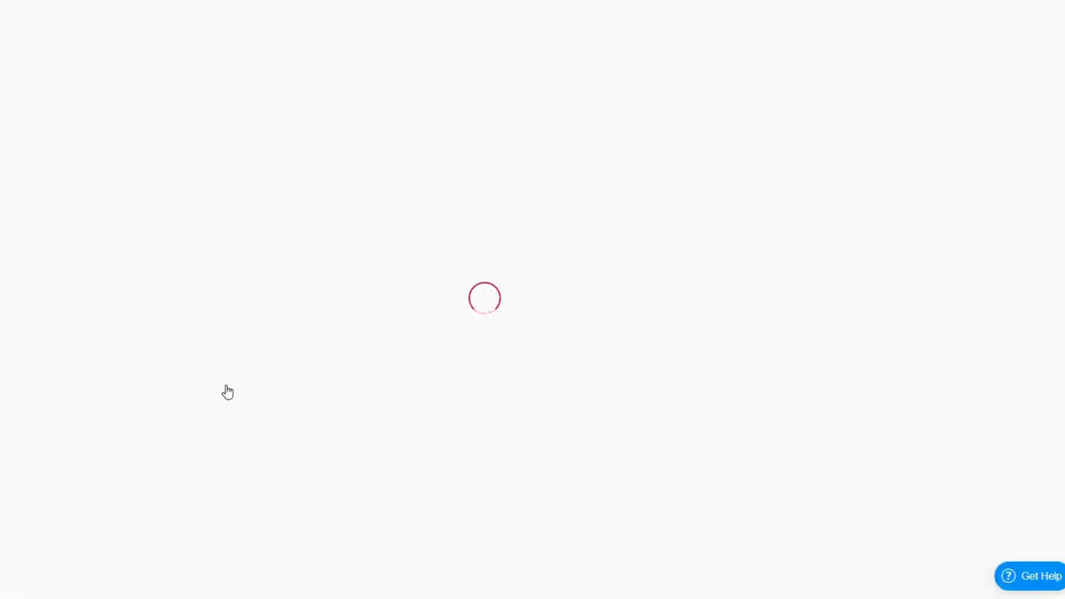
{"action": "scroll", "coordinate": [225, 392], "scroll_direction": "up", "scroll_amount": 2}
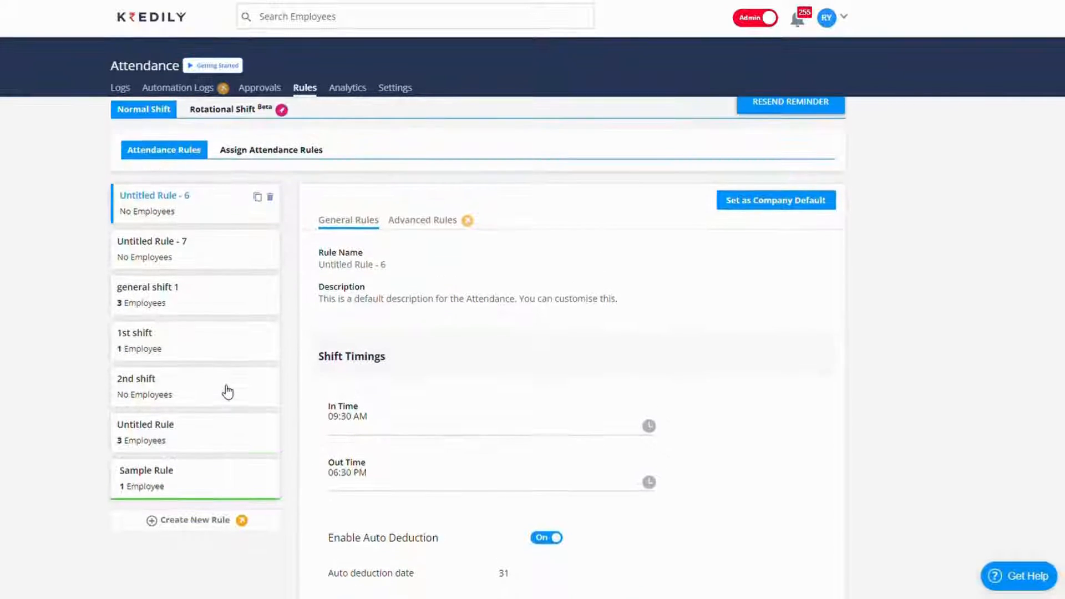
- Start editing the general rules of Untitled Rule - 6 and rename it Attendance Rule 1
{"action": "left_click", "coordinate": [831, 259]}
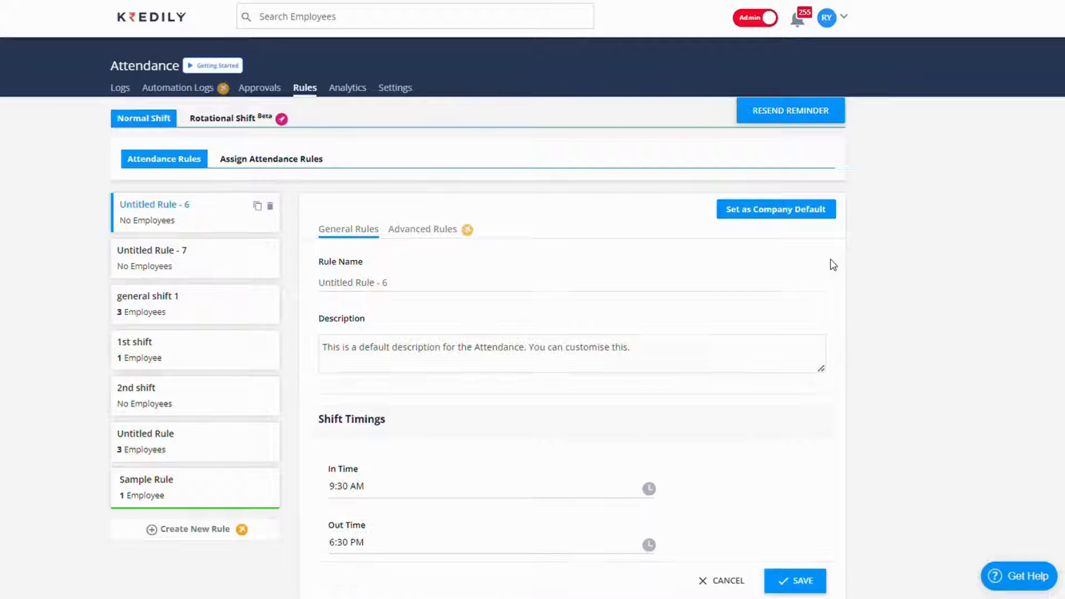
{"action": "left_click", "coordinate": [442, 293]}
{"action": "key", "text": "ctrl+a"}
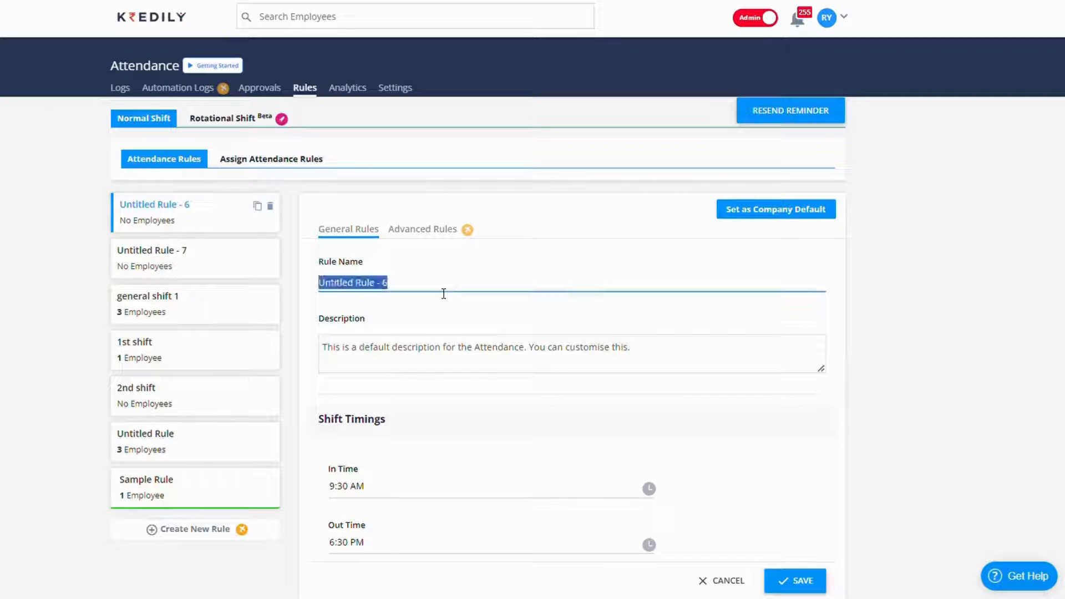
{"action": "type", "text": "Attendace"}
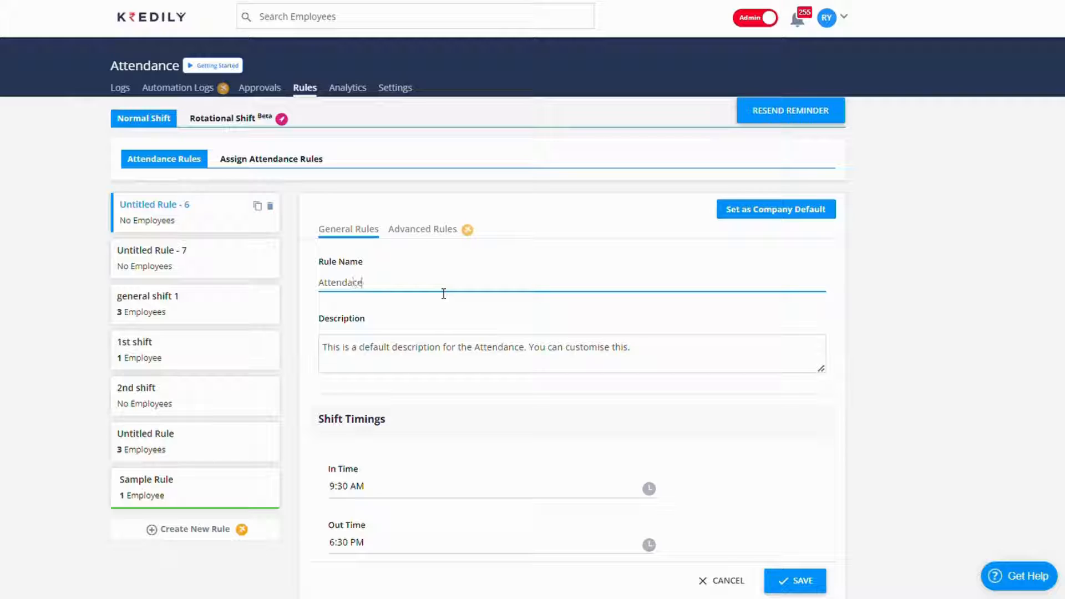
{"action": "type", "text": " Rule 1"}
{"action": "left_click", "coordinate": [358, 284]}
{"action": "type", "text": "n"}
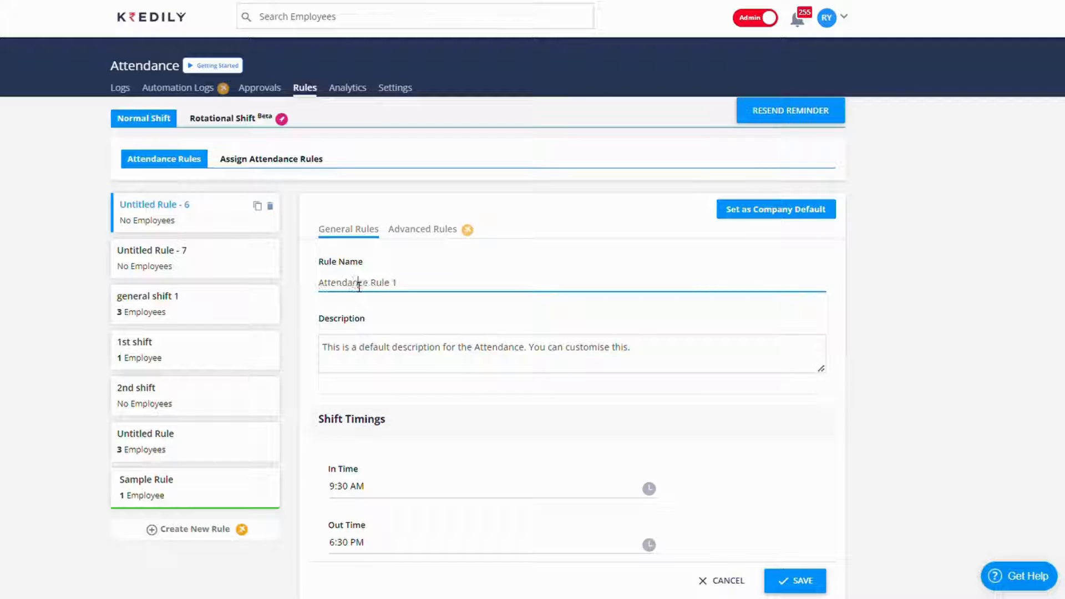
- Clear the default description text of Attendance Rule 1
{"action": "left_click", "coordinate": [414, 355]}
{"action": "scroll", "coordinate": [487, 411], "scroll_direction": "down", "scroll_amount": 2}
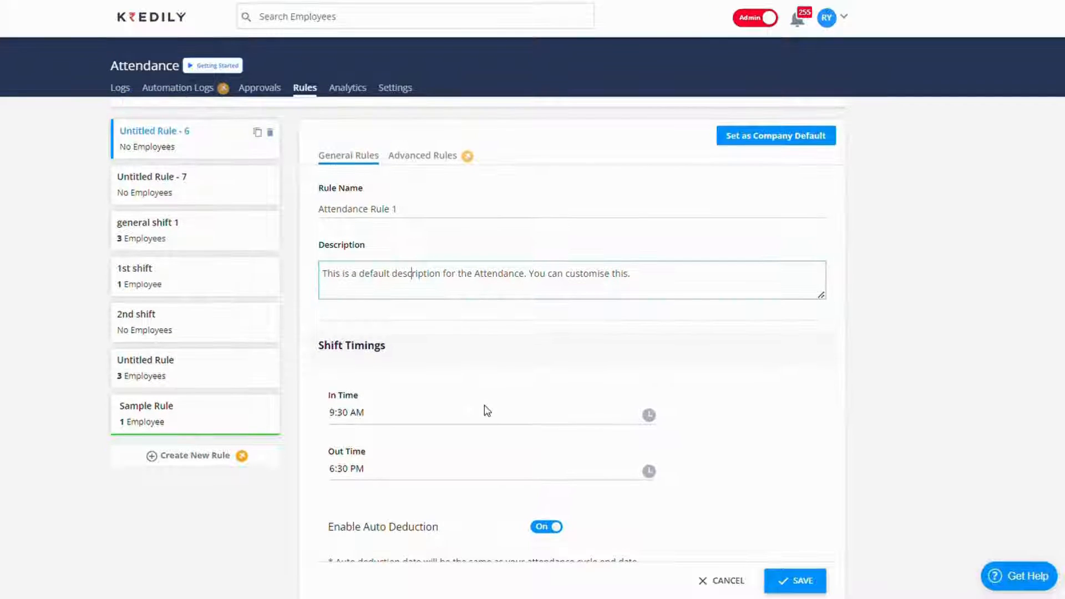
{"action": "key", "text": "ctrl+a"}
{"action": "key", "text": "BackSpace"}
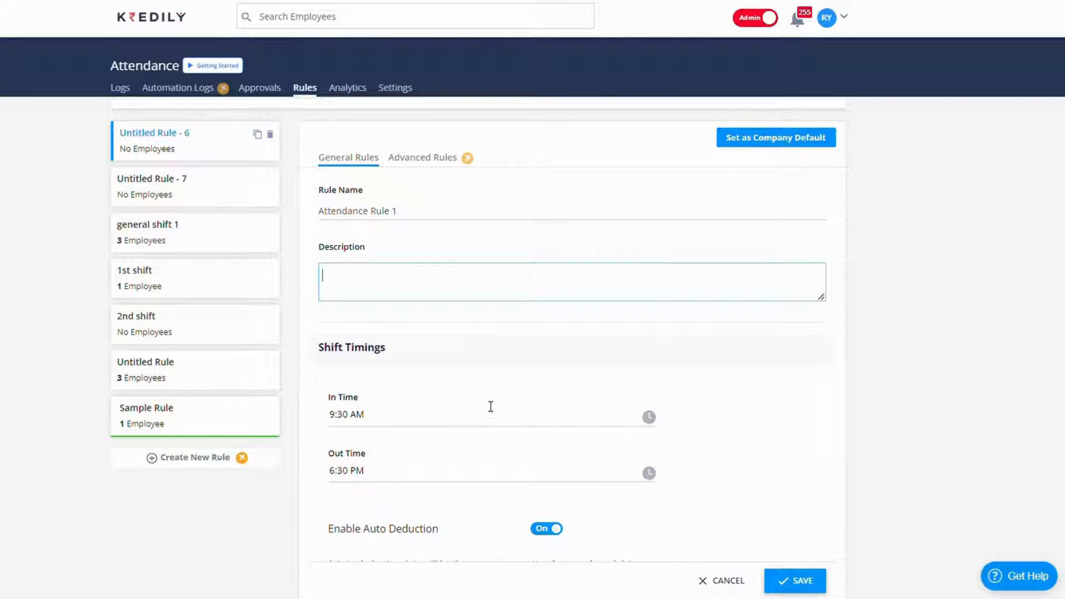
- Set the rule's shift timings to an in time of 10:30 AM and an out time of 7:30 PM
{"action": "scroll", "coordinate": [491, 406], "scroll_direction": "down", "scroll_amount": 3}
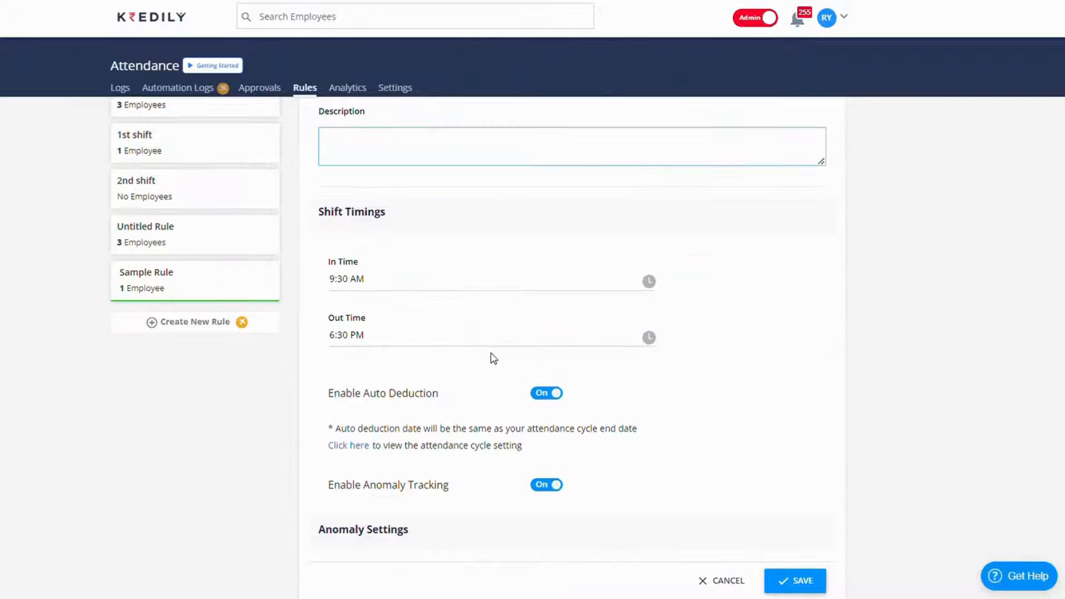
{"action": "left_click", "coordinate": [423, 292]}
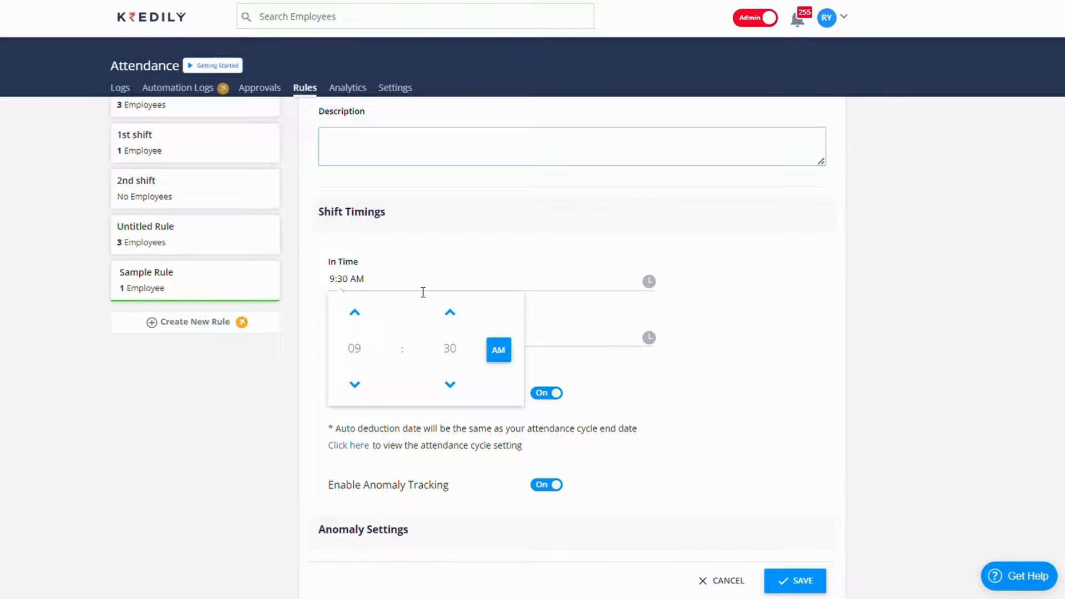
{"action": "left_click", "coordinate": [355, 312]}
{"action": "left_click", "coordinate": [559, 328]}
{"action": "left_click", "coordinate": [482, 345]}
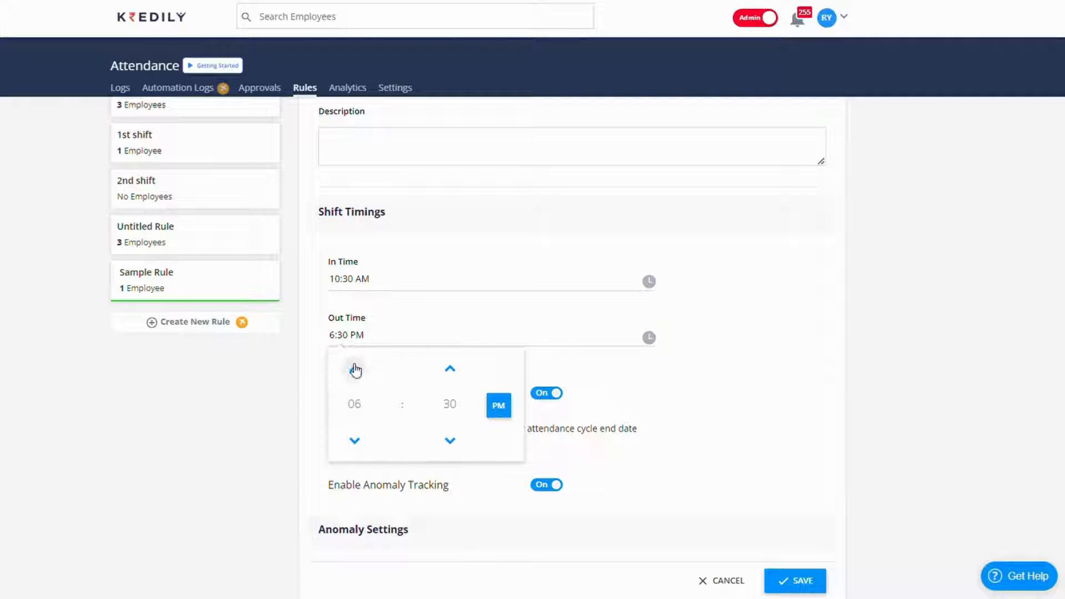
{"action": "left_click", "coordinate": [354, 369]}
{"action": "left_click", "coordinate": [597, 395]}
- Examine the rule's auto deduction, anomaly tracking, in and out time grace periods, and full-day and half-day work durations
{"action": "scroll", "coordinate": [597, 396], "scroll_direction": "down", "scroll_amount": 3}
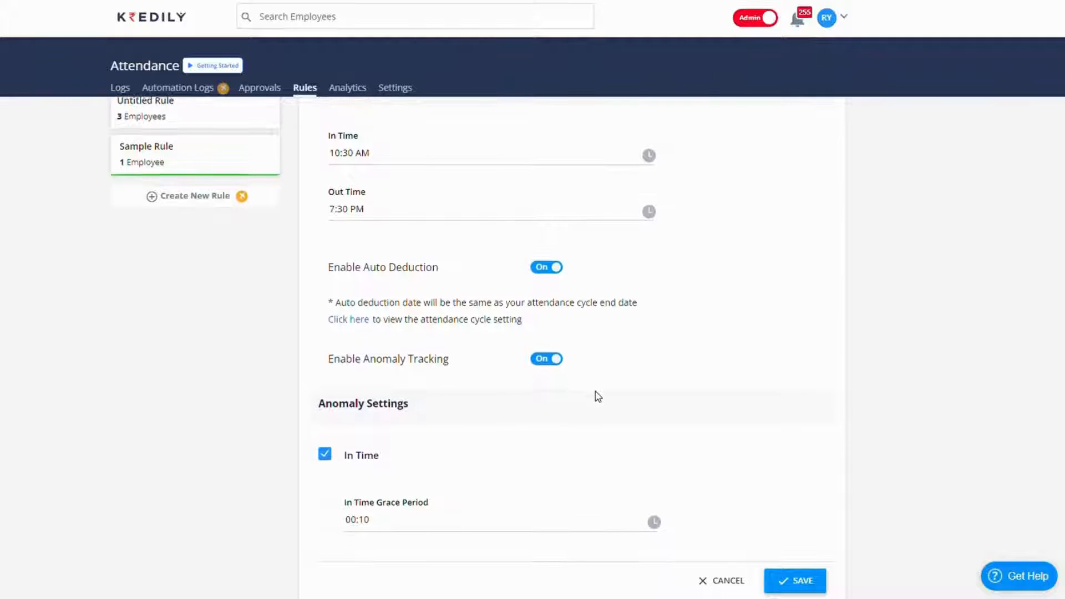
{"action": "scroll", "coordinate": [486, 391], "scroll_direction": "down", "scroll_amount": 4}
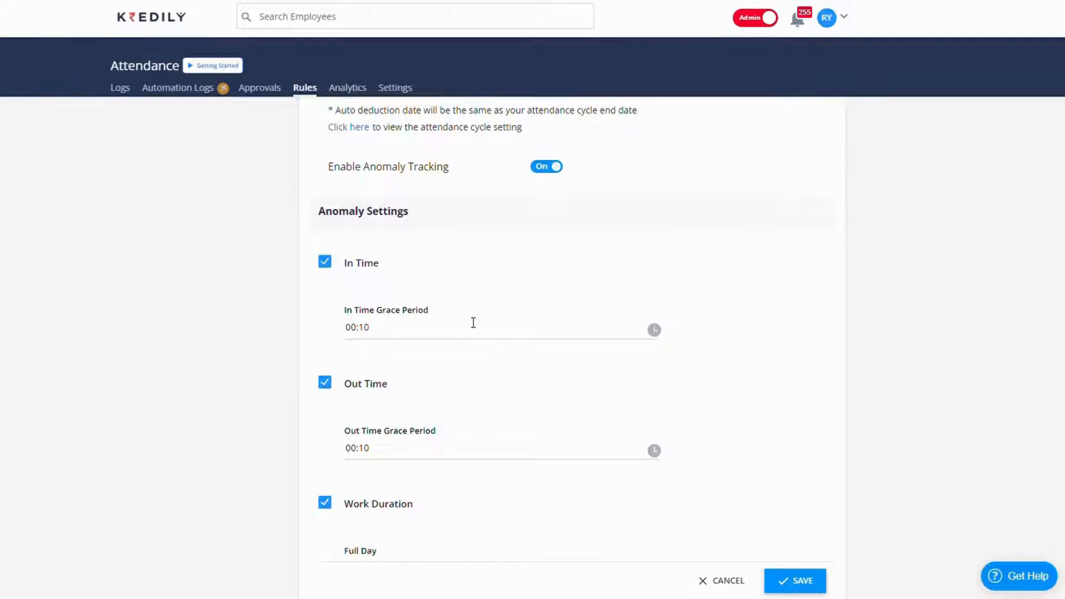
{"action": "scroll", "coordinate": [473, 322], "scroll_direction": "down", "scroll_amount": 2}
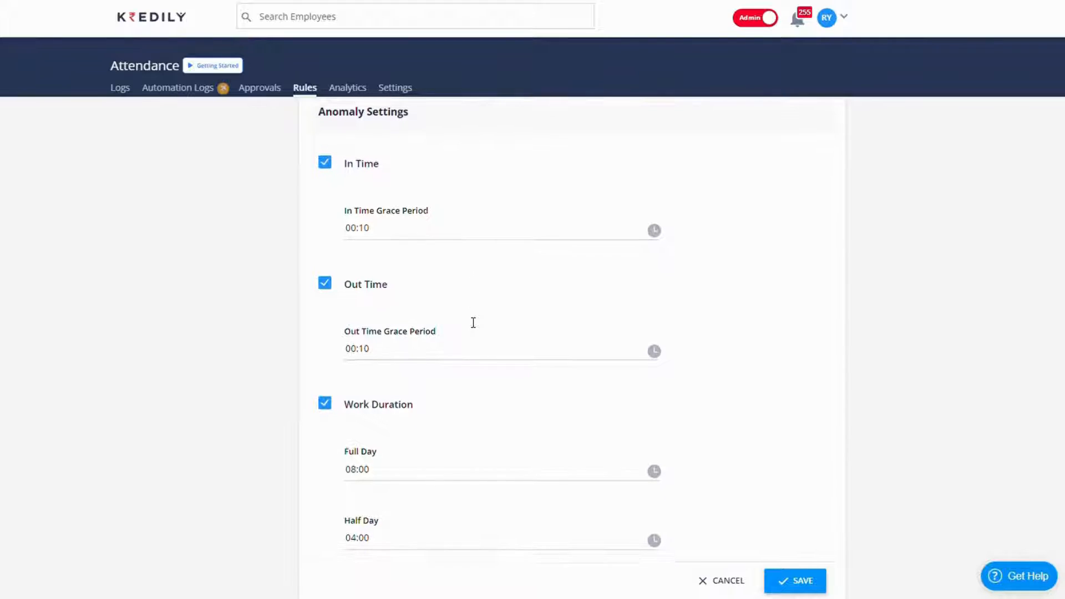
{"action": "scroll", "coordinate": [473, 322], "scroll_direction": "down", "scroll_amount": 3}
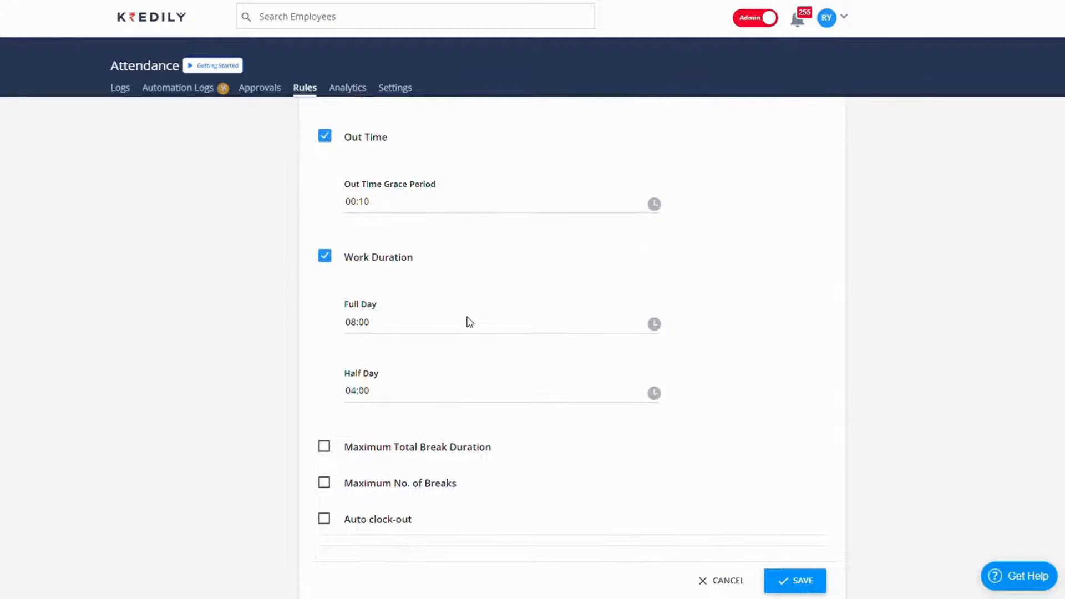
{"action": "scroll", "coordinate": [469, 322], "scroll_direction": "up", "scroll_amount": 4}
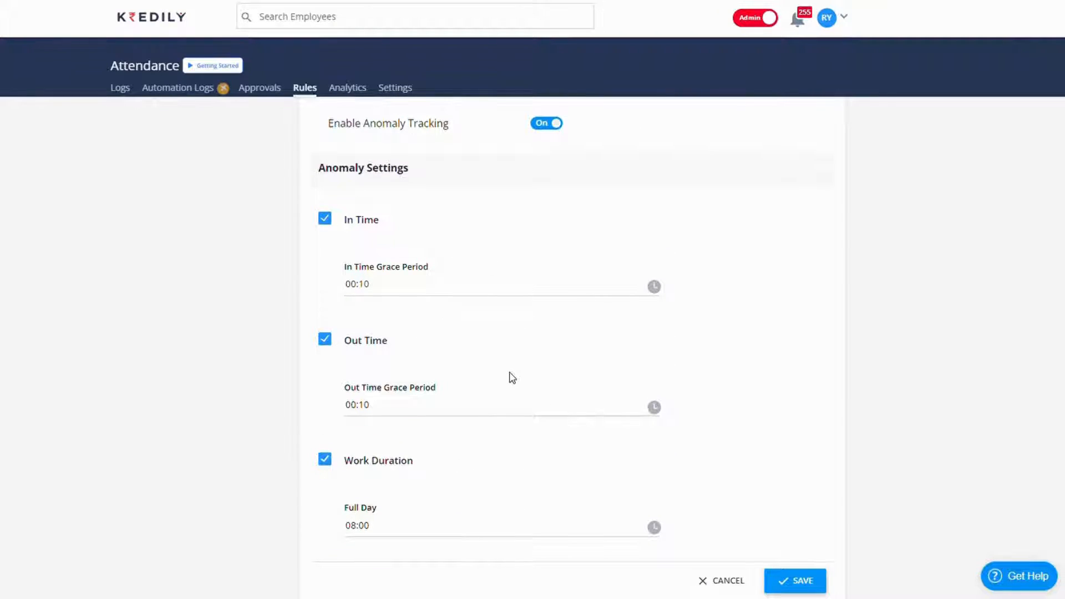
{"action": "scroll", "coordinate": [512, 378], "scroll_direction": "down", "scroll_amount": 1}
{"action": "scroll", "coordinate": [512, 377], "scroll_direction": "down", "scroll_amount": 2}
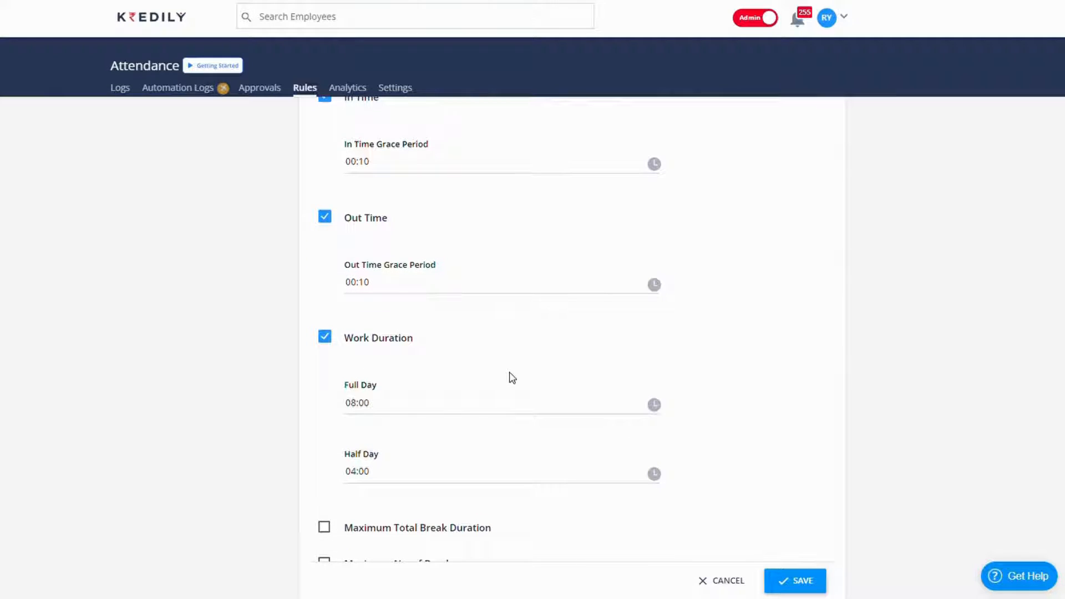
{"action": "scroll", "coordinate": [512, 378], "scroll_direction": "up", "scroll_amount": 1}
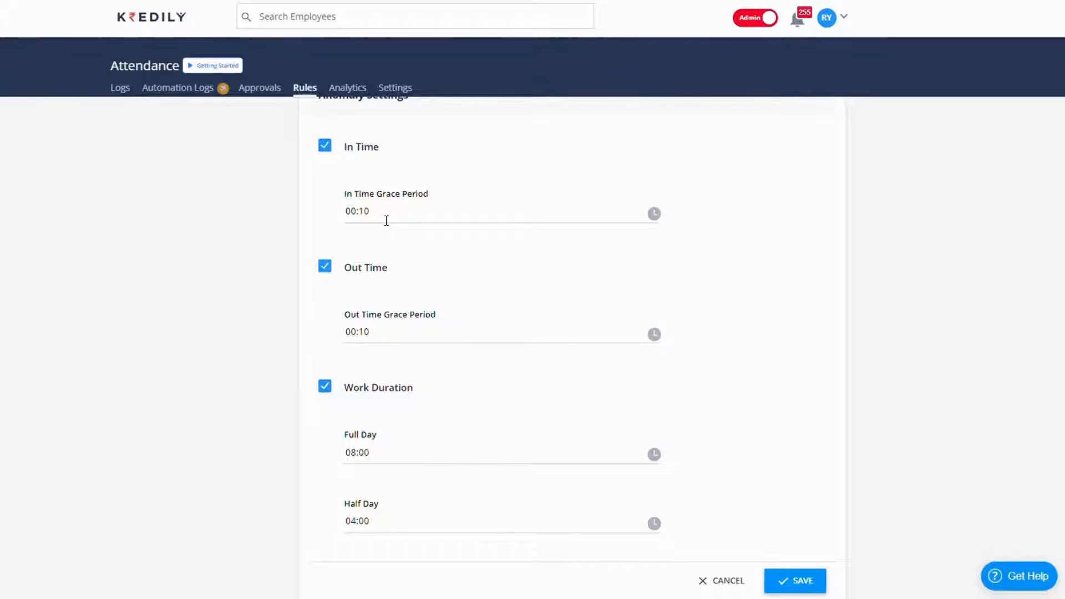
{"action": "scroll", "coordinate": [412, 218], "scroll_direction": "up", "scroll_amount": 8}
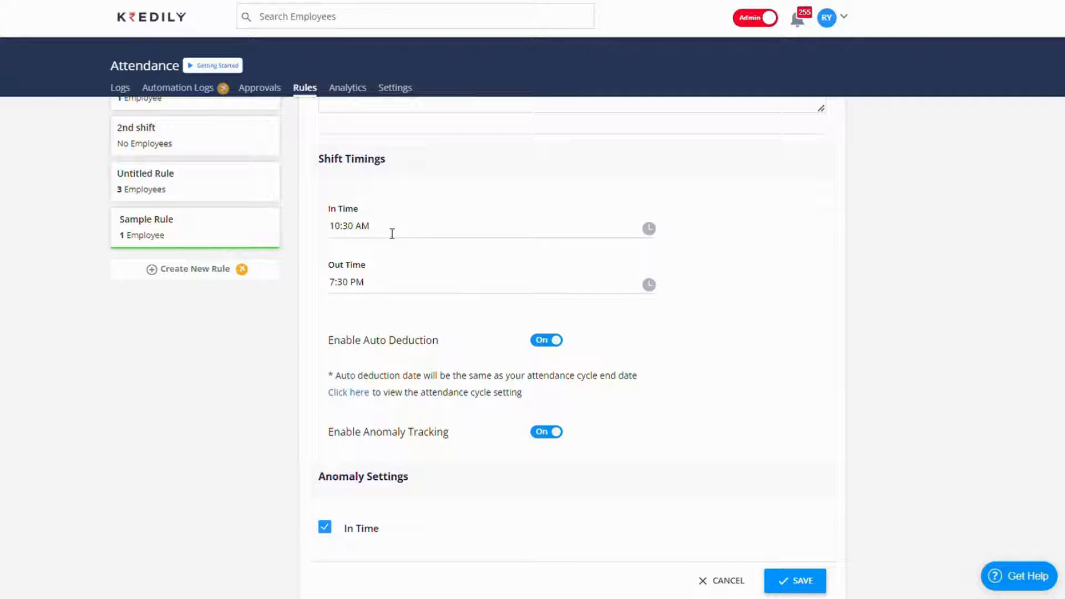
{"action": "scroll", "coordinate": [392, 233], "scroll_direction": "down", "scroll_amount": 5}
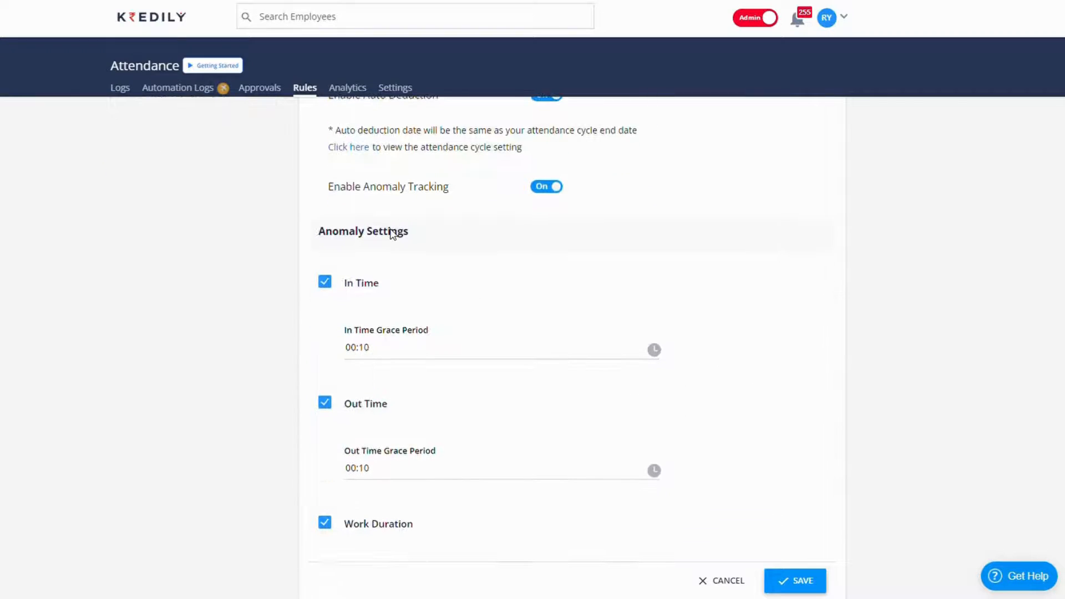
{"action": "scroll", "coordinate": [392, 233], "scroll_direction": "down", "scroll_amount": 2}
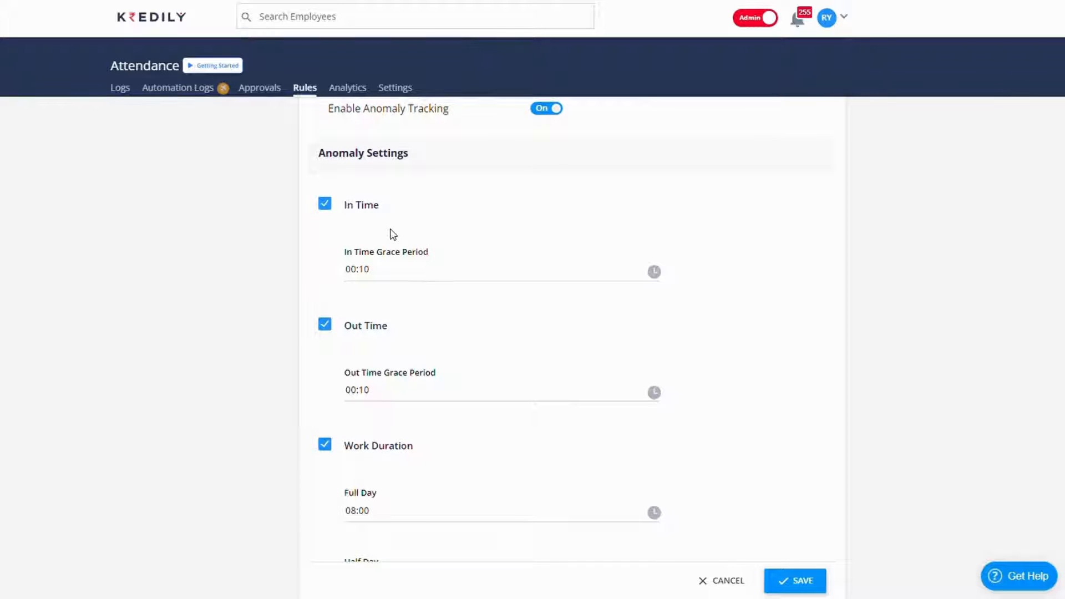
{"action": "scroll", "coordinate": [392, 233], "scroll_direction": "down", "scroll_amount": 5}
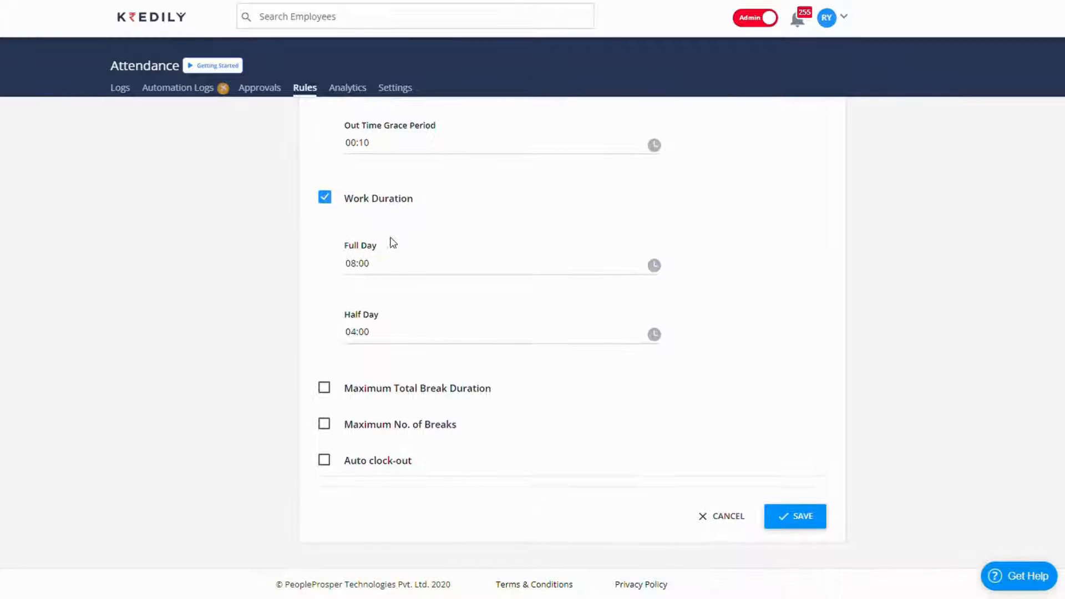
- Enable Maximum Total Break Duration, Maximum No. of Breaks and Auto clock-out in the anomaly settings, then save and confirm the rule
{"action": "left_click", "coordinate": [324, 389]}
{"action": "left_click", "coordinate": [324, 497]}
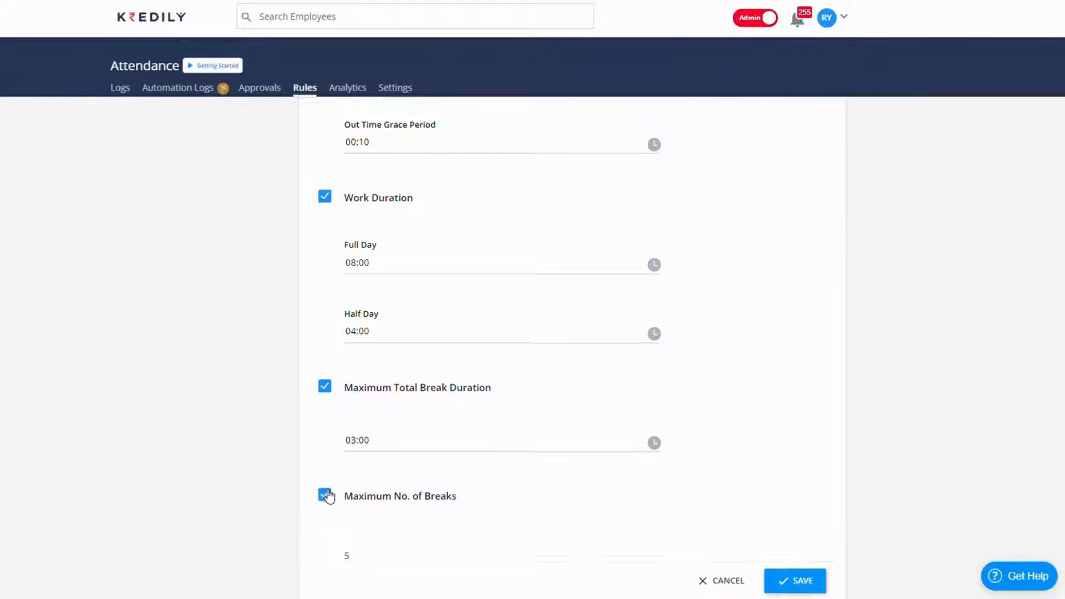
{"action": "scroll", "coordinate": [330, 496], "scroll_direction": "down", "scroll_amount": 3}
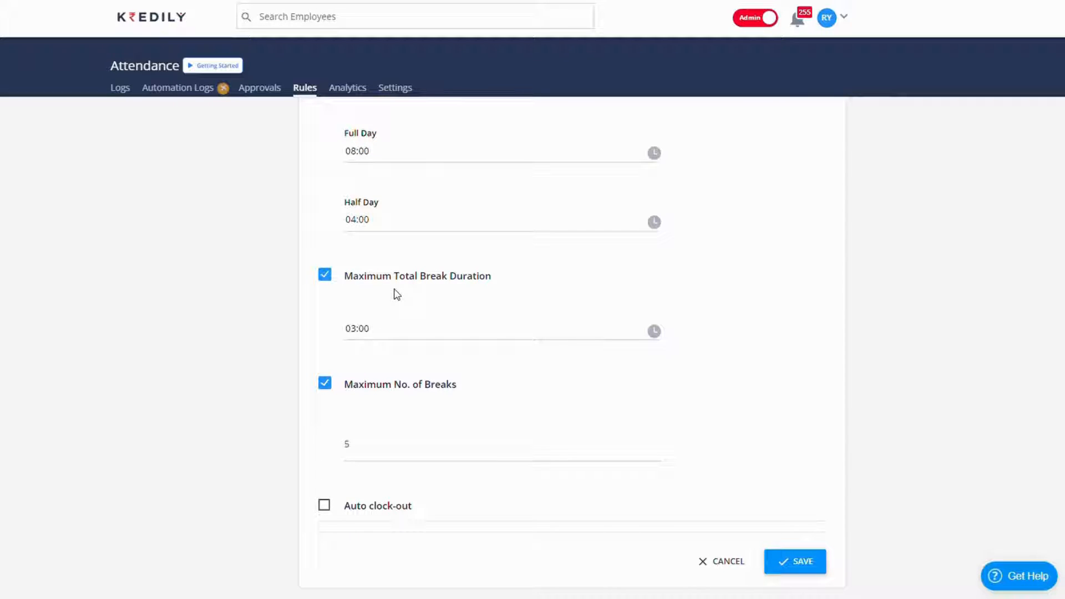
{"action": "left_click", "coordinate": [326, 510]}
{"action": "scroll", "coordinate": [538, 272], "scroll_direction": "up", "scroll_amount": 1}
{"action": "scroll", "coordinate": [538, 272], "scroll_direction": "down", "scroll_amount": 2}
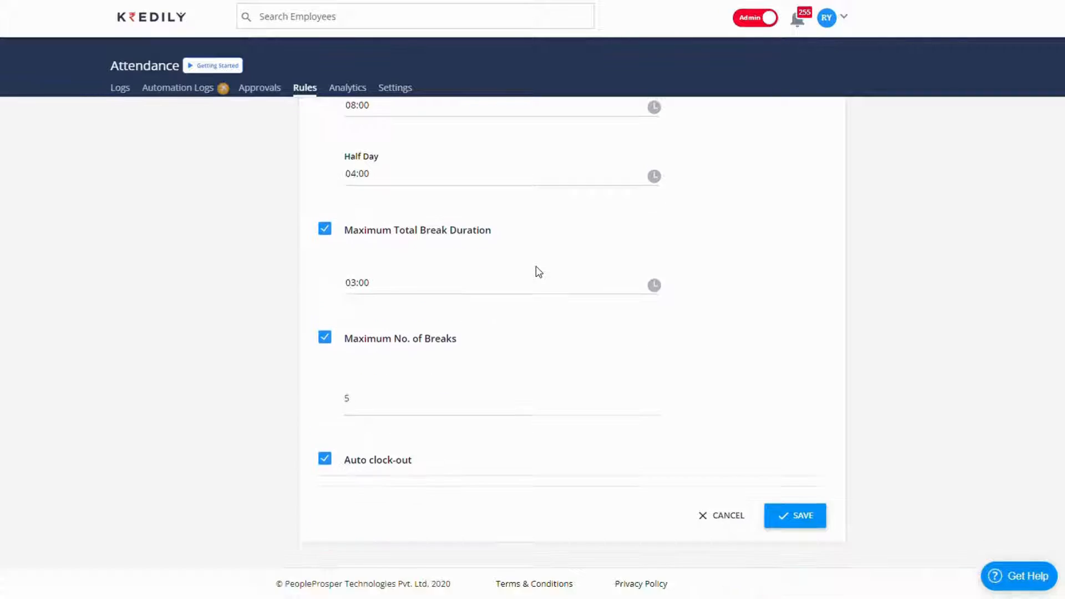
{"action": "left_click", "coordinate": [799, 518]}
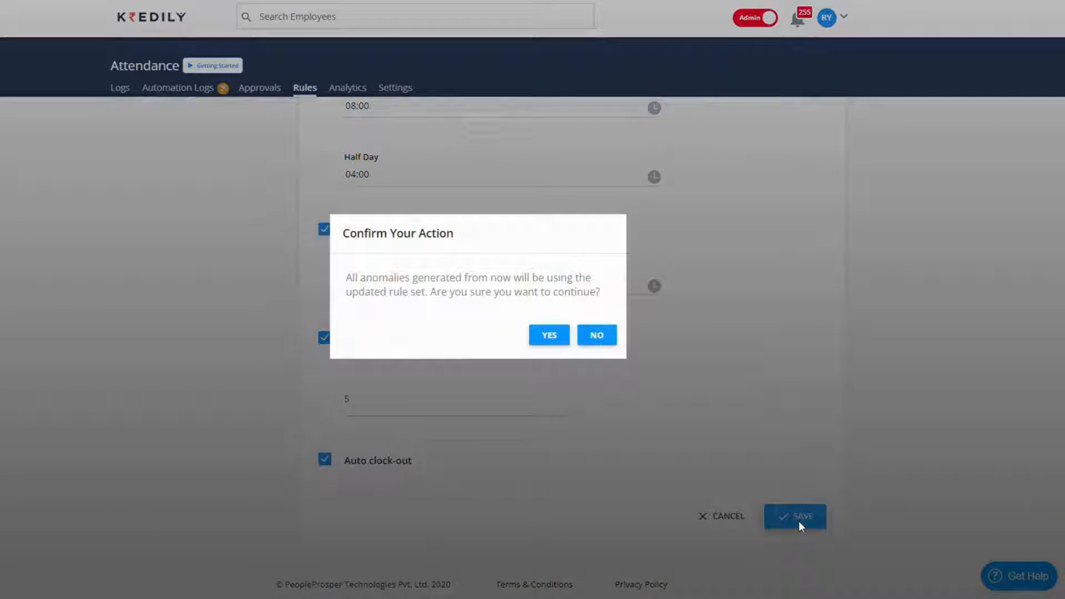
{"action": "left_click", "coordinate": [547, 335]}
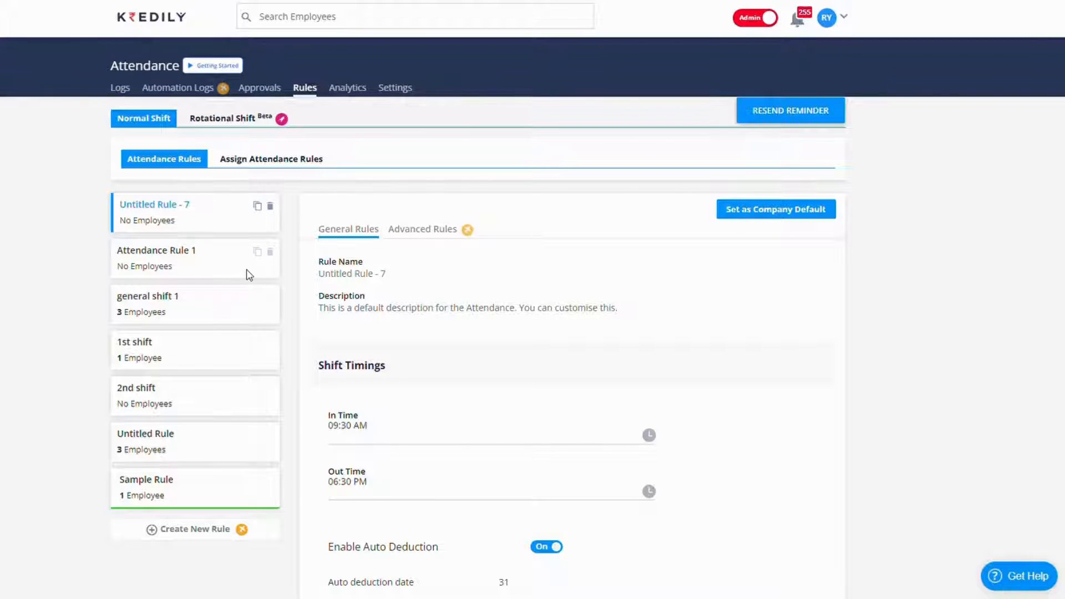
- Open the saved Attendance Rule 1 and display its advanced rules
{"action": "left_click", "coordinate": [208, 265]}
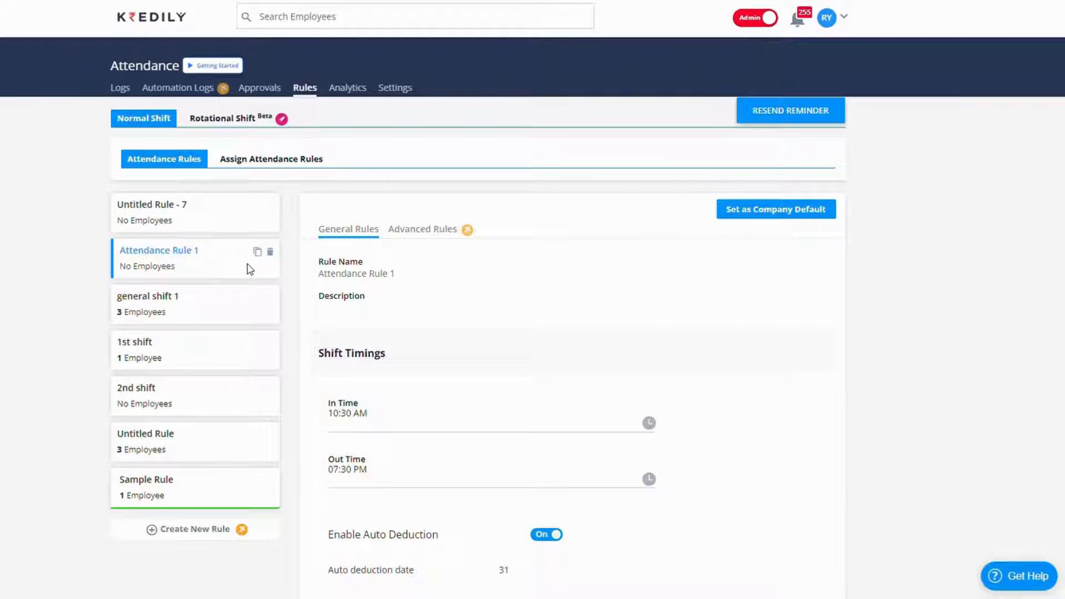
{"action": "left_click", "coordinate": [437, 232]}
{"action": "scroll", "coordinate": [523, 339], "scroll_direction": "down", "scroll_amount": 3}
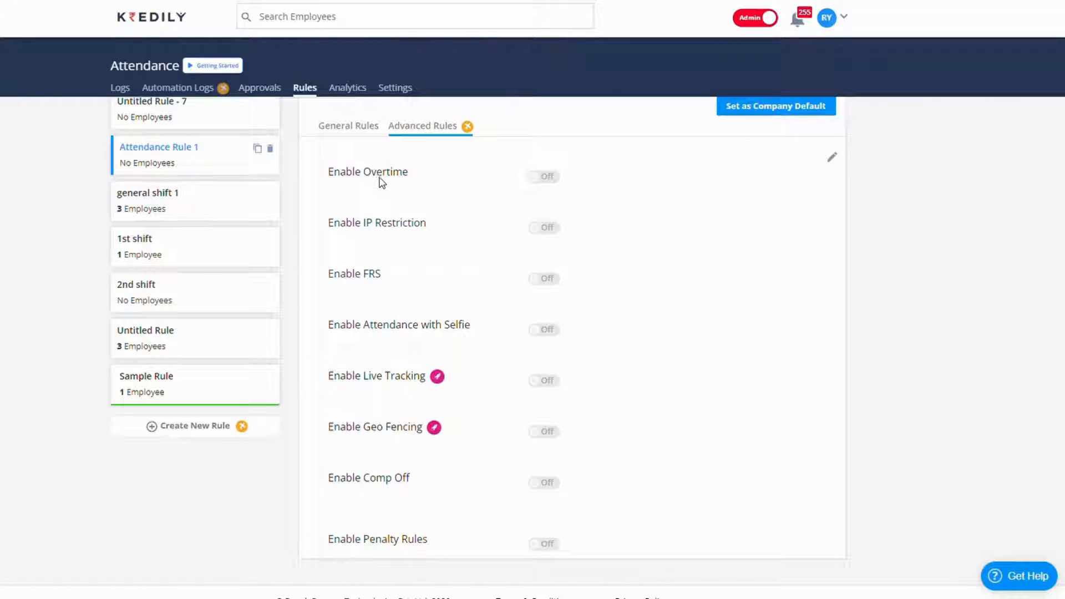
- Enable Overtime and IP Restriction in the advanced rules of Attendance Rule 1
{"action": "left_click", "coordinate": [543, 179]}
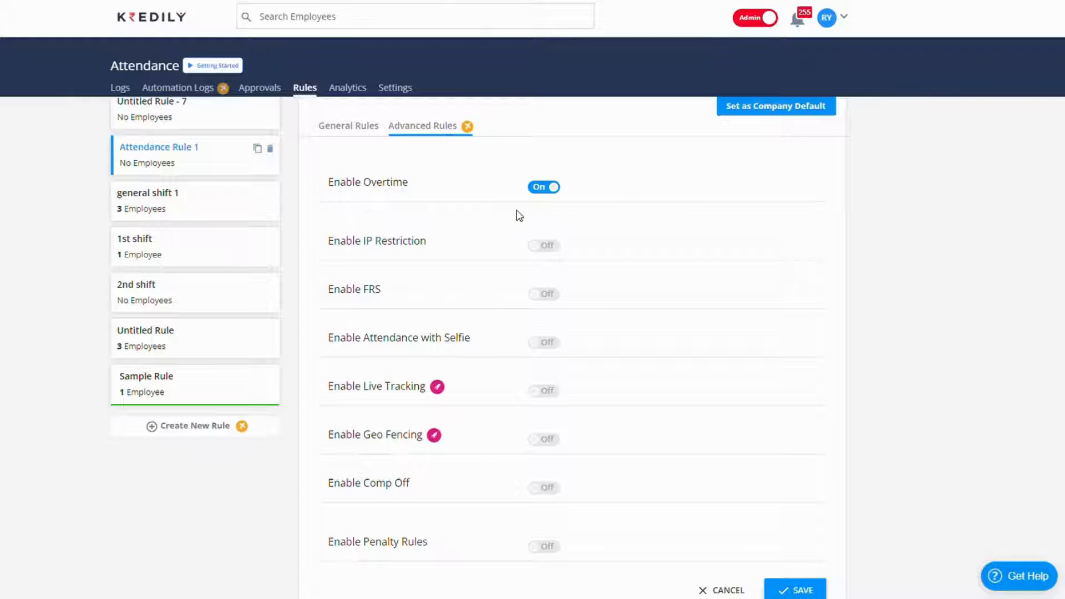
{"action": "scroll", "coordinate": [607, 217], "scroll_direction": "down", "scroll_amount": 1}
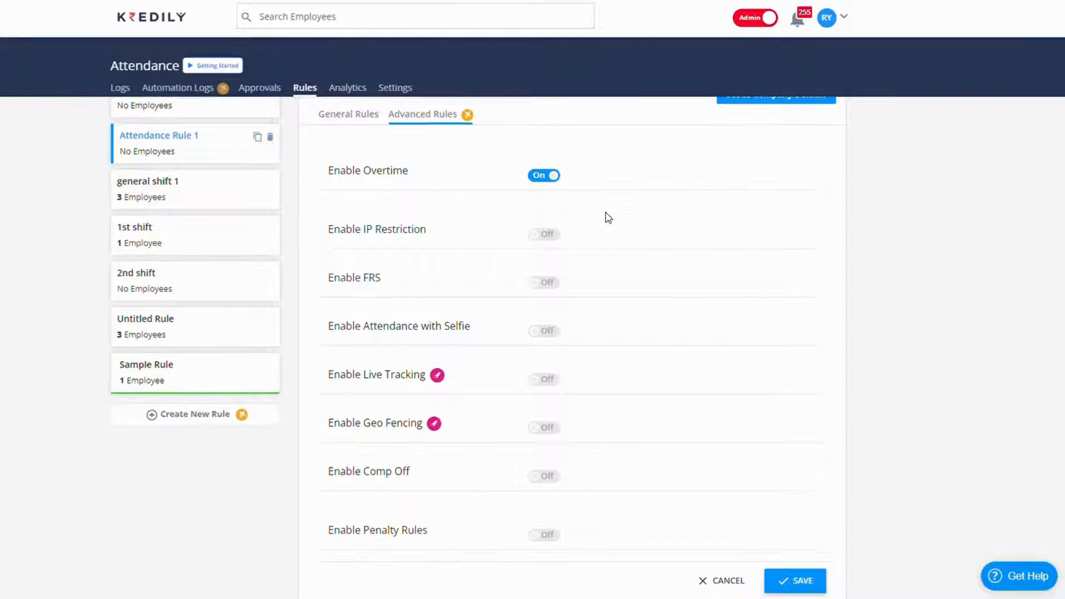
{"action": "scroll", "coordinate": [608, 218], "scroll_direction": "down", "scroll_amount": 1}
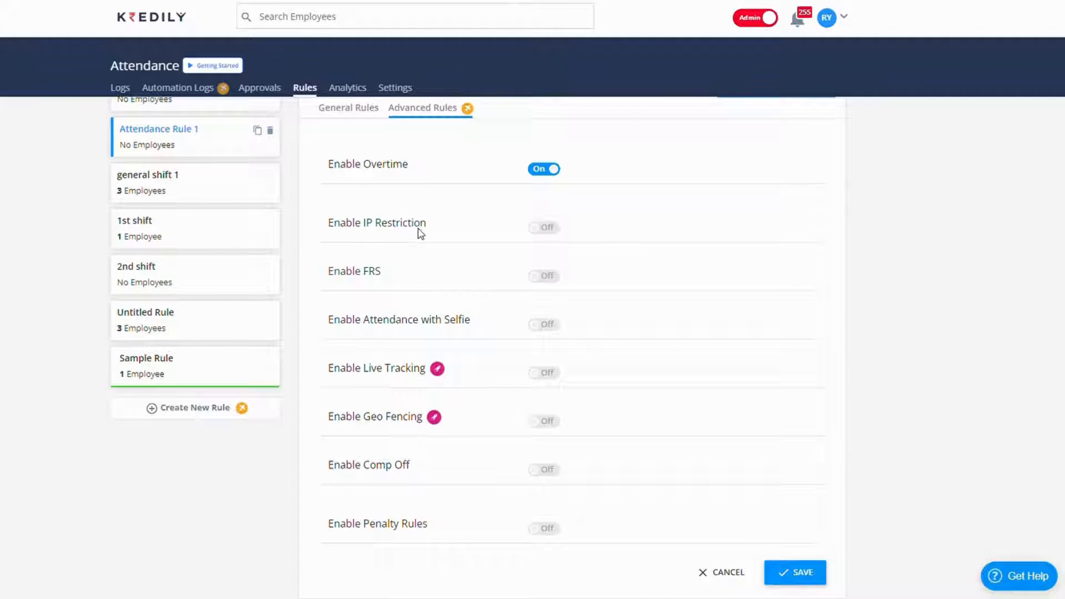
{"action": "left_click", "coordinate": [547, 228]}
{"action": "scroll", "coordinate": [549, 232], "scroll_direction": "down", "scroll_amount": 1}
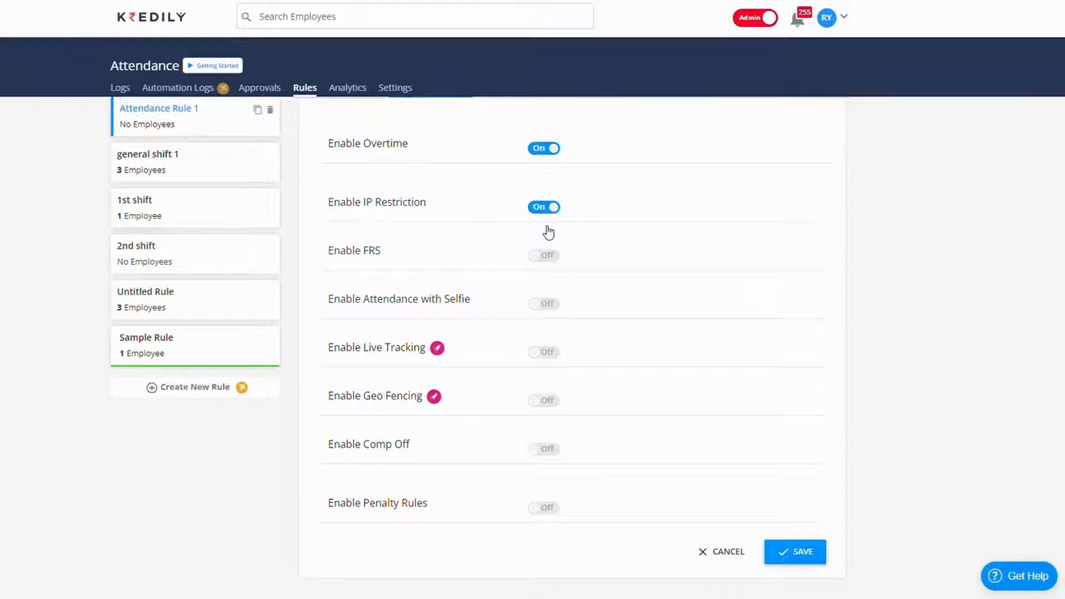
- Enable FRS, Attendance with Selfie and Live Tracking for the attendance rule
{"action": "scroll", "coordinate": [549, 233], "scroll_direction": "down", "scroll_amount": 1}
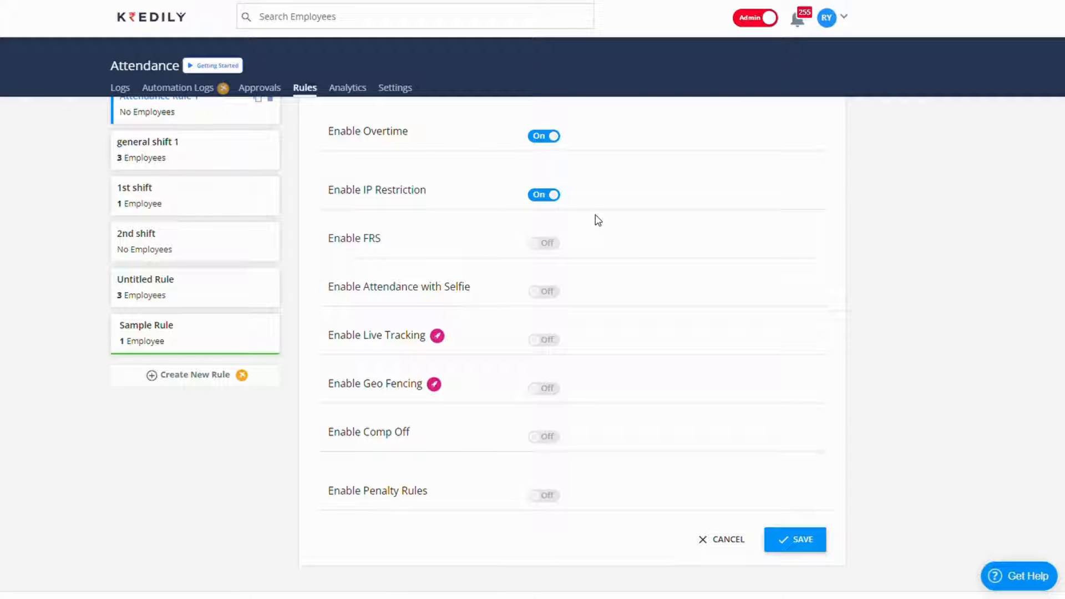
{"action": "left_click", "coordinate": [546, 247]}
{"action": "scroll", "coordinate": [434, 255], "scroll_direction": "down", "scroll_amount": 1}
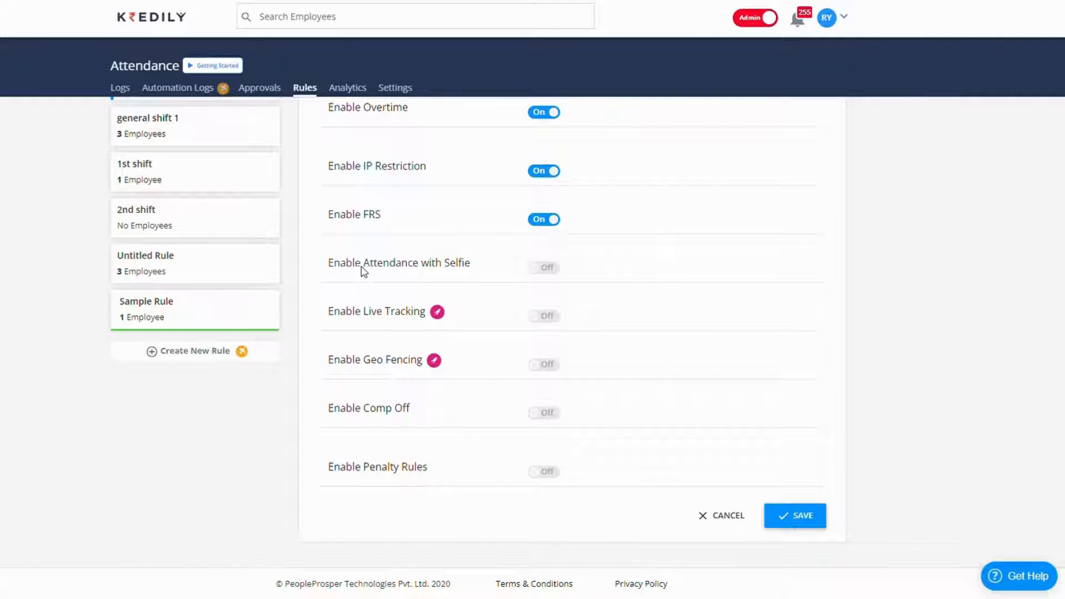
{"action": "left_click", "coordinate": [541, 272]}
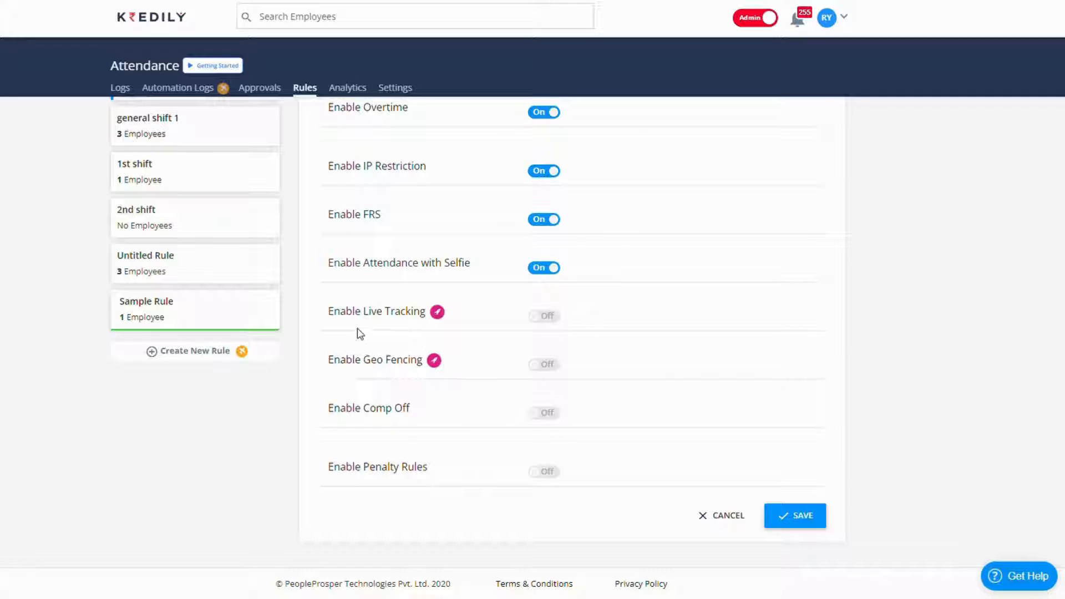
{"action": "left_click", "coordinate": [545, 325]}
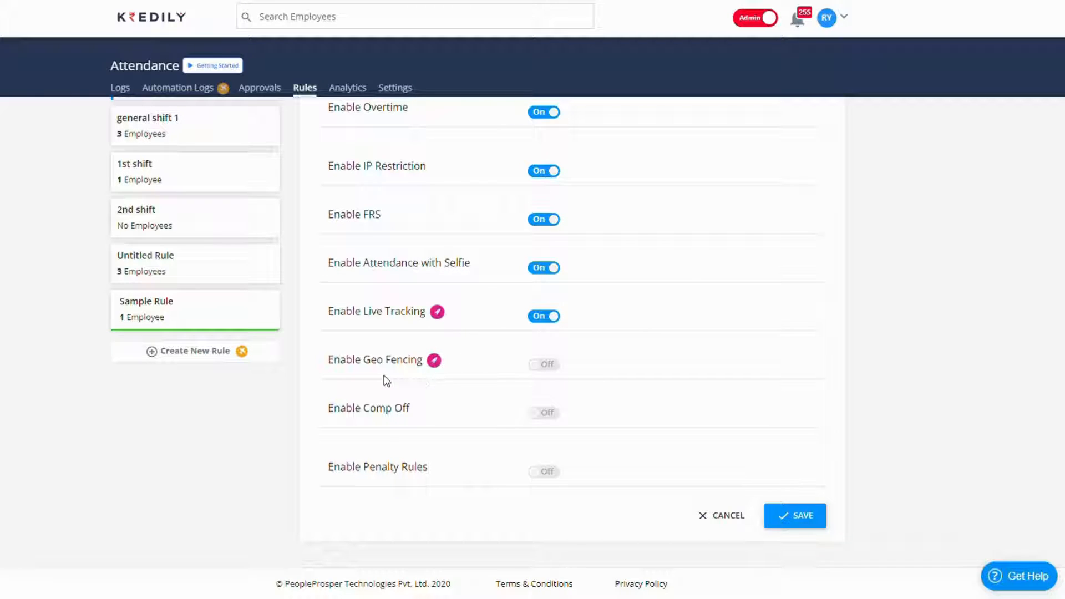
- Enable Geo Fencing and move the map's location pin to the CureFit HQ Office south of 17th Cross Rd
{"action": "left_click", "coordinate": [541, 365]}
{"action": "scroll", "coordinate": [541, 375], "scroll_direction": "down", "scroll_amount": 4}
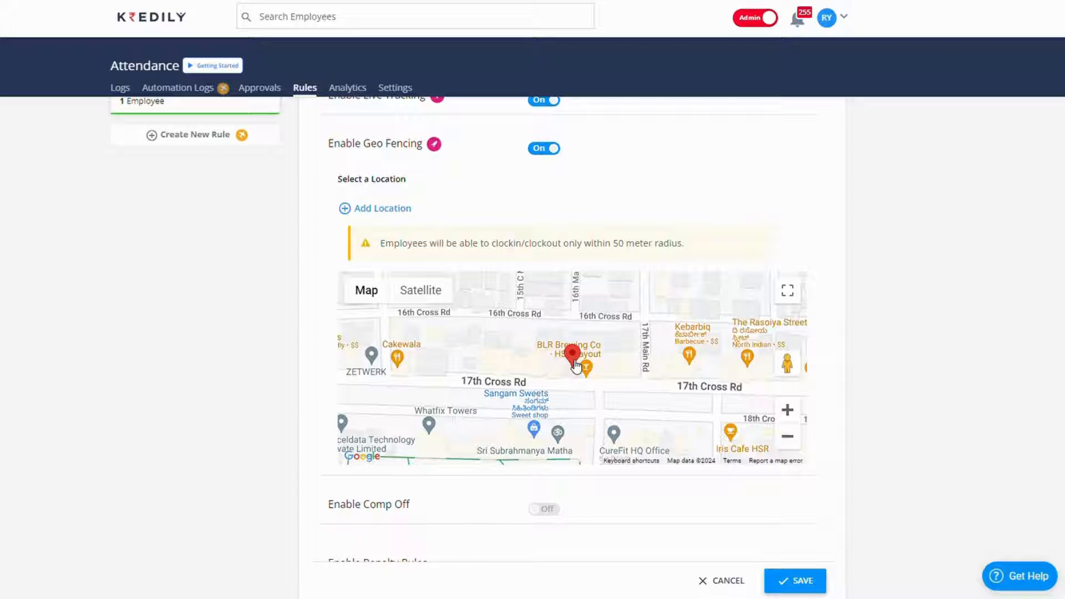
{"action": "mouse_move", "coordinate": [577, 366]}
{"action": "left_mouse_down"}
{"action": "mouse_move", "coordinate": [576, 346]}
{"action": "mouse_move", "coordinate": [622, 362]}
{"action": "mouse_move", "coordinate": [546, 380]}
{"action": "mouse_move", "coordinate": [551, 395]}
{"action": "mouse_move", "coordinate": [610, 403]}
{"action": "mouse_move", "coordinate": [620, 436]}
{"action": "left_mouse_up"}
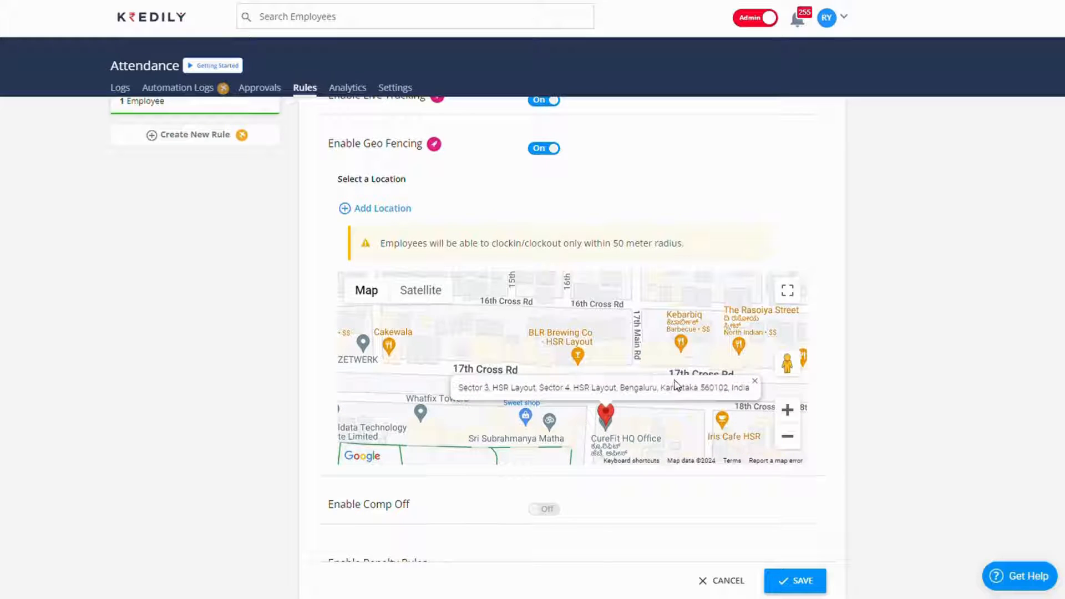
- Add the pinned spot as a new geo-fencing location named NEW
{"action": "left_click", "coordinate": [383, 208]}
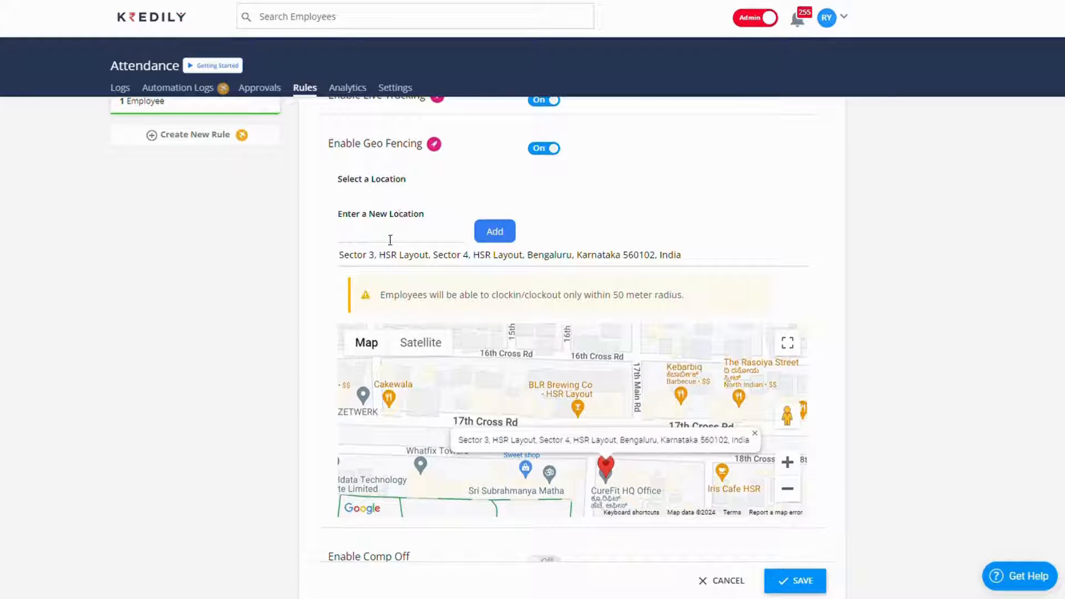
{"action": "left_click", "coordinate": [390, 240]}
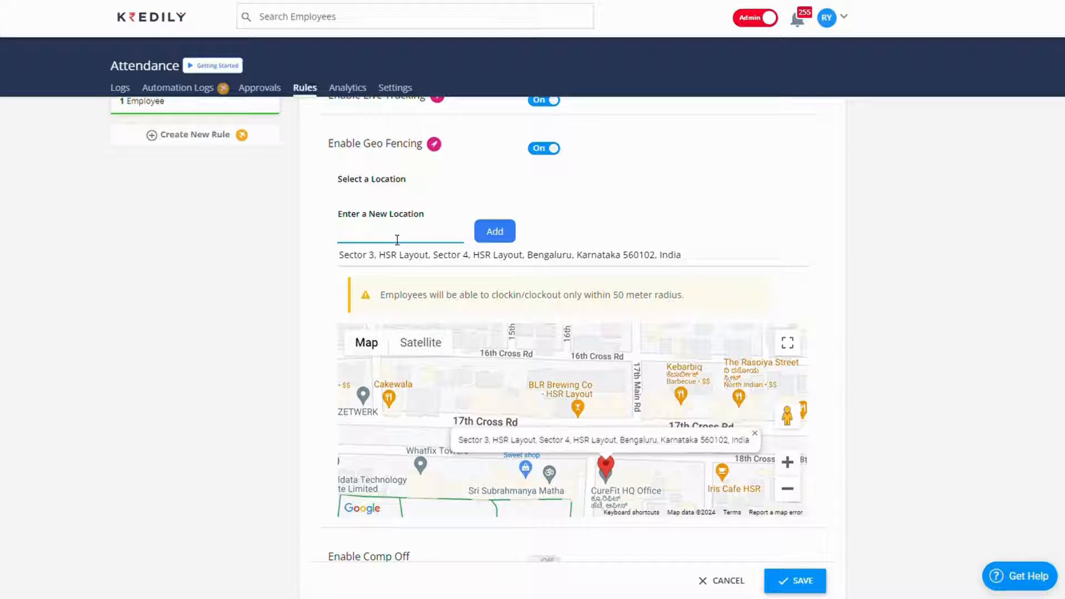
{"action": "type", "text": "NEW"}
{"action": "left_click", "coordinate": [502, 243]}
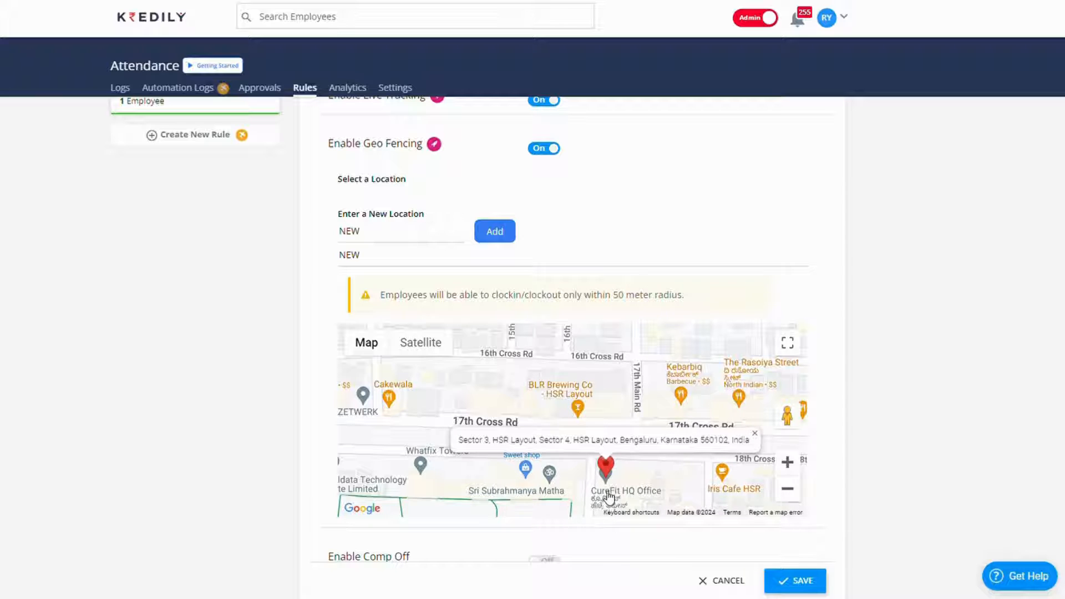
- Enable Penalty Rules and review the In Time, Out Time and Work Duration penalty settings
{"action": "scroll", "coordinate": [717, 410], "scroll_direction": "down", "scroll_amount": 2}
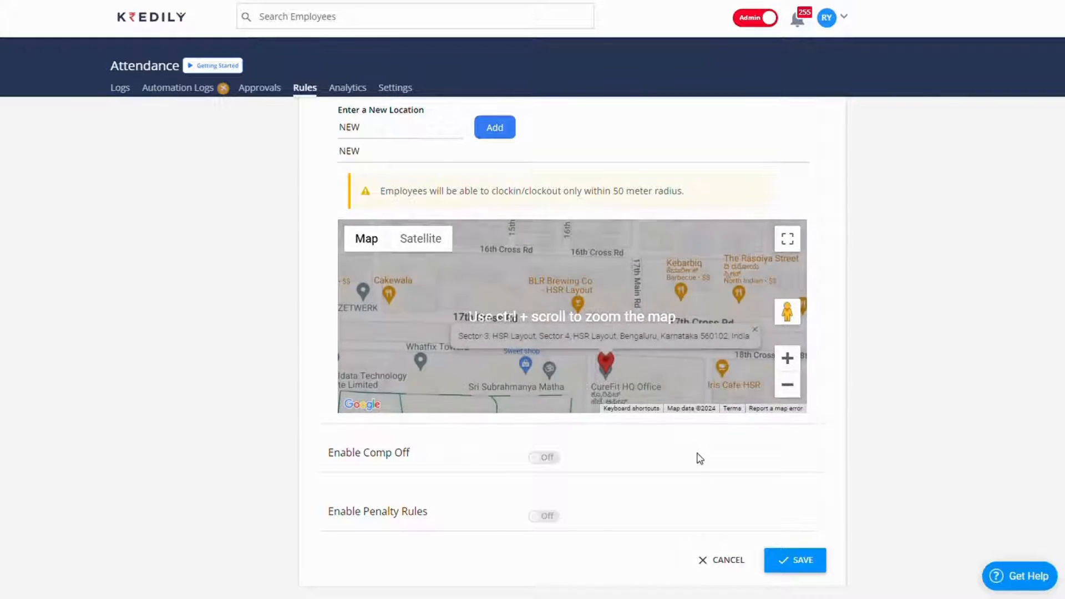
{"action": "scroll", "coordinate": [701, 458], "scroll_direction": "down", "scroll_amount": 1}
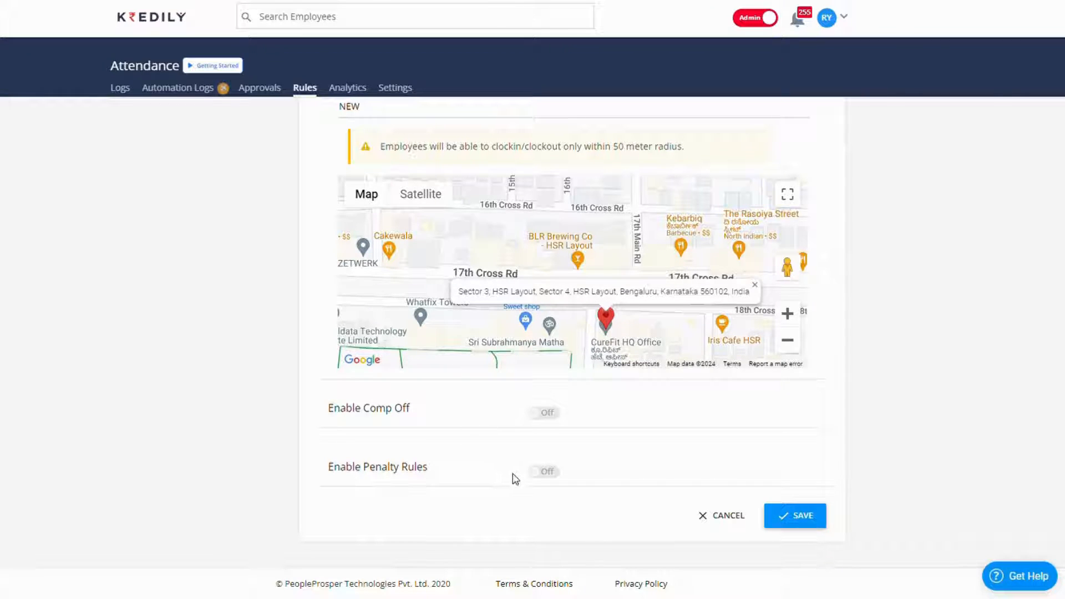
{"action": "left_click", "coordinate": [544, 473]}
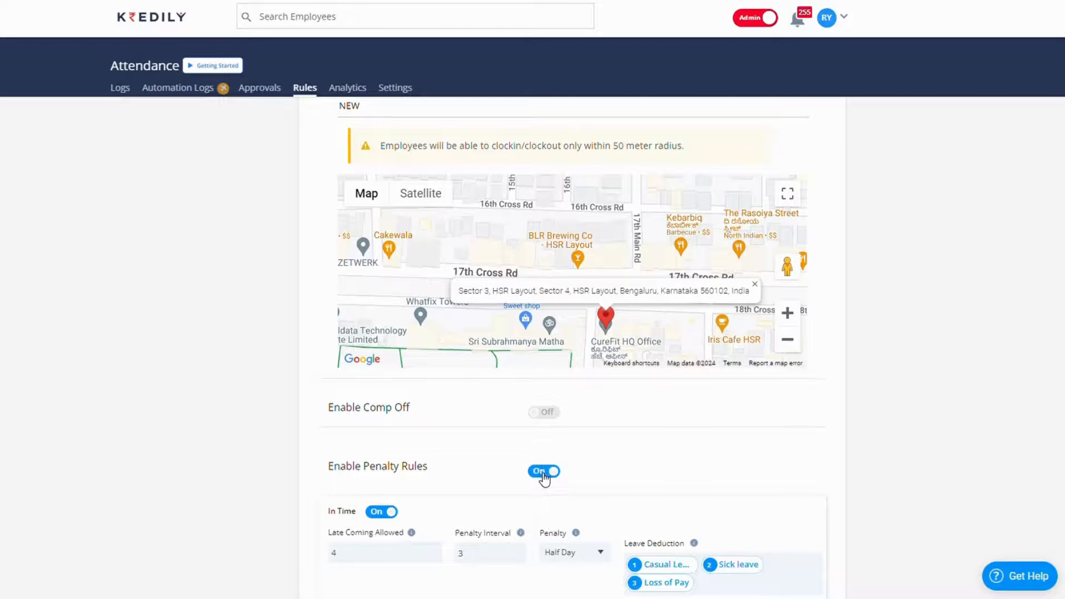
{"action": "scroll", "coordinate": [542, 479], "scroll_direction": "down", "scroll_amount": 3}
{"action": "scroll", "coordinate": [542, 481], "scroll_direction": "down", "scroll_amount": 3}
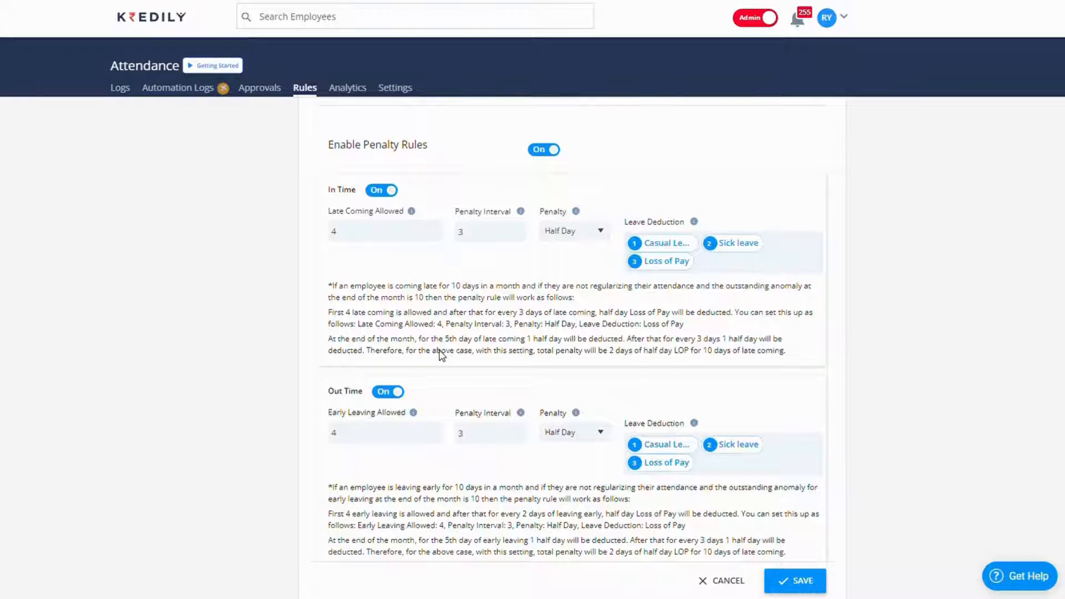
{"action": "scroll", "coordinate": [439, 352], "scroll_direction": "down", "scroll_amount": 3}
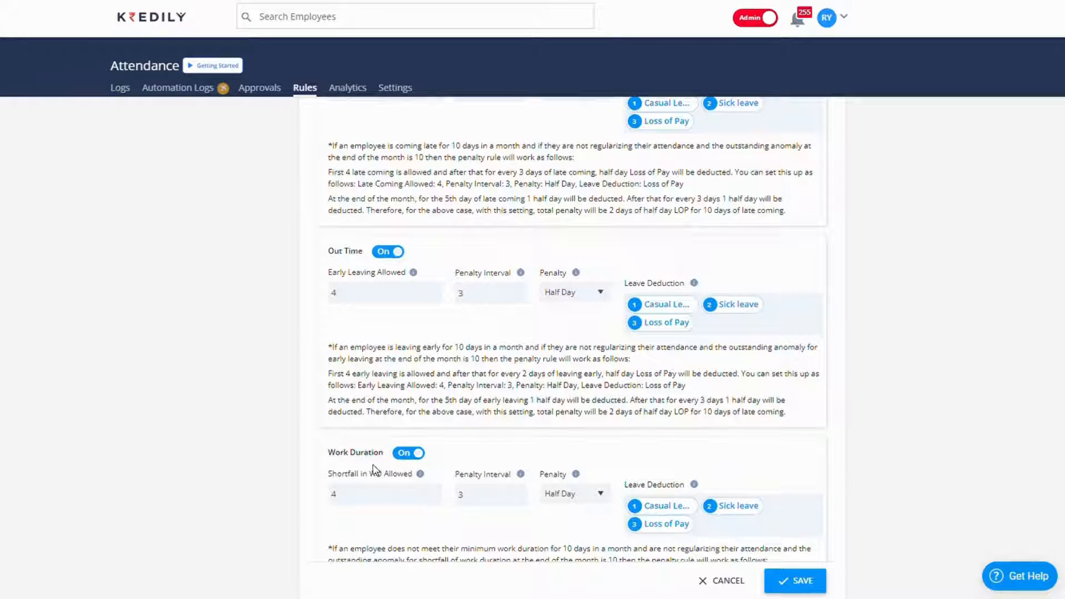
{"action": "scroll", "coordinate": [495, 356], "scroll_direction": "up", "scroll_amount": 1}
{"action": "scroll", "coordinate": [495, 357], "scroll_direction": "up", "scroll_amount": 2}
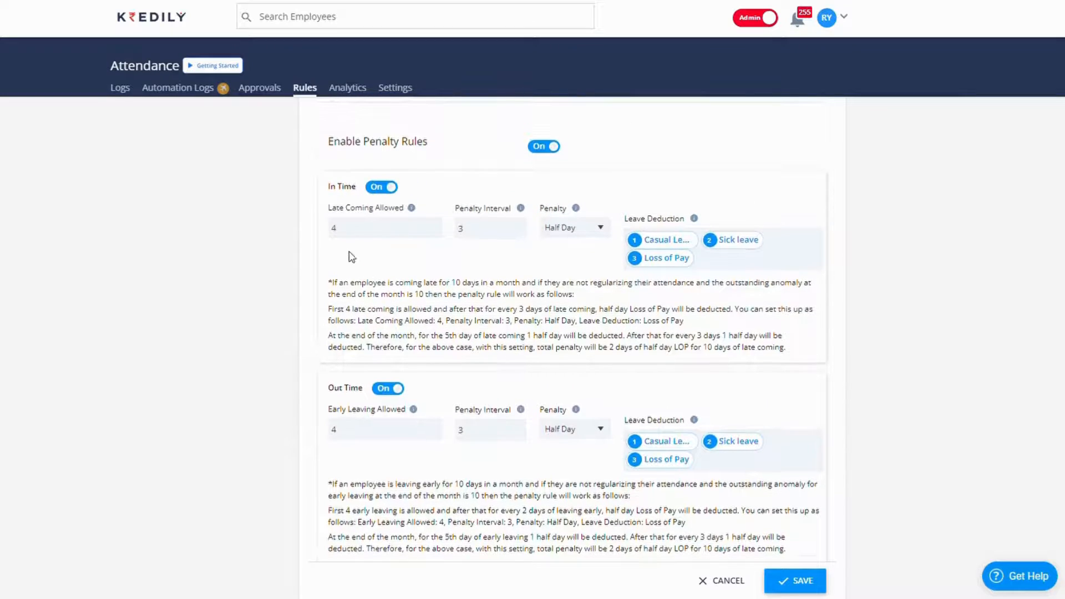
- Set the In Time penalty to 3 late comings allowed with a penalty interval of 3
{"action": "left_click", "coordinate": [388, 235]}
{"action": "scroll", "coordinate": [388, 234], "scroll_direction": "down", "scroll_amount": 5}
{"action": "scroll", "coordinate": [383, 233], "scroll_direction": "up", "scroll_amount": 7}
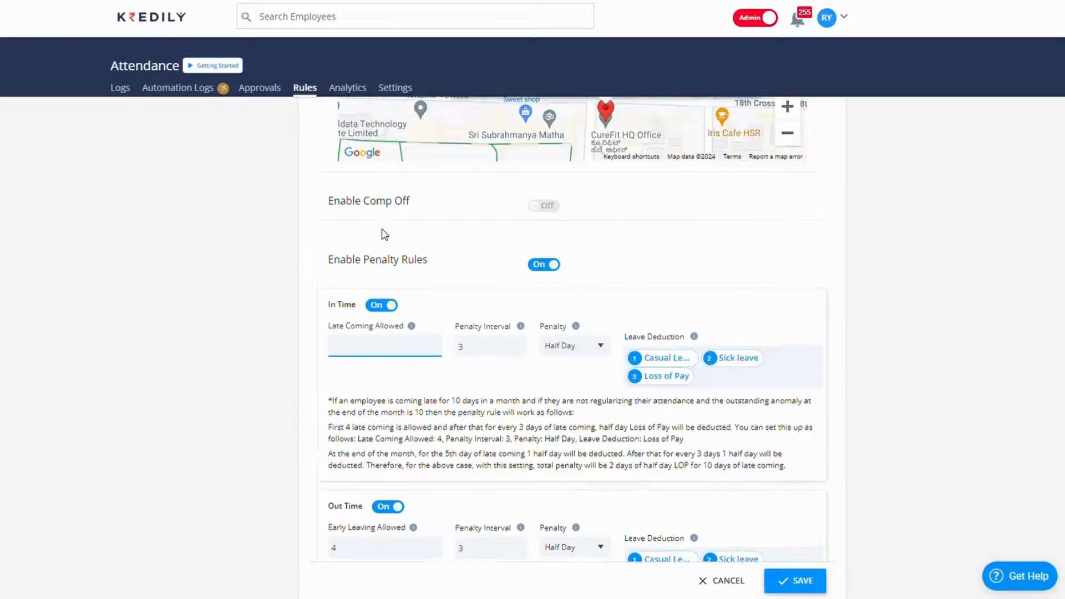
{"action": "left_click", "coordinate": [478, 354]}
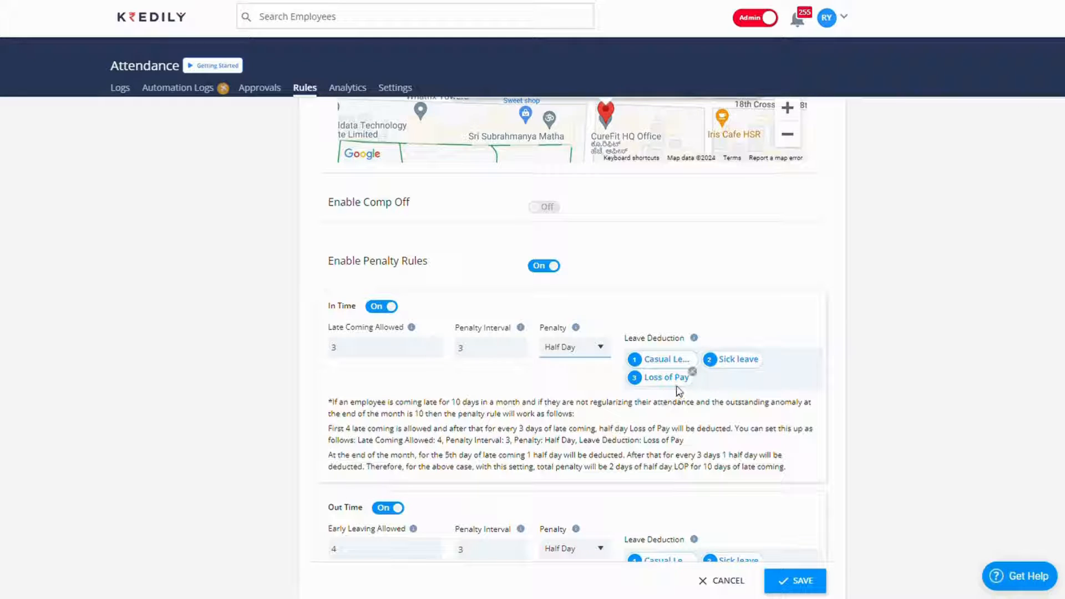
- Save the advanced rules of Attendance Rule 1 and confirm the save
{"action": "scroll", "coordinate": [678, 390], "scroll_direction": "down", "scroll_amount": 3}
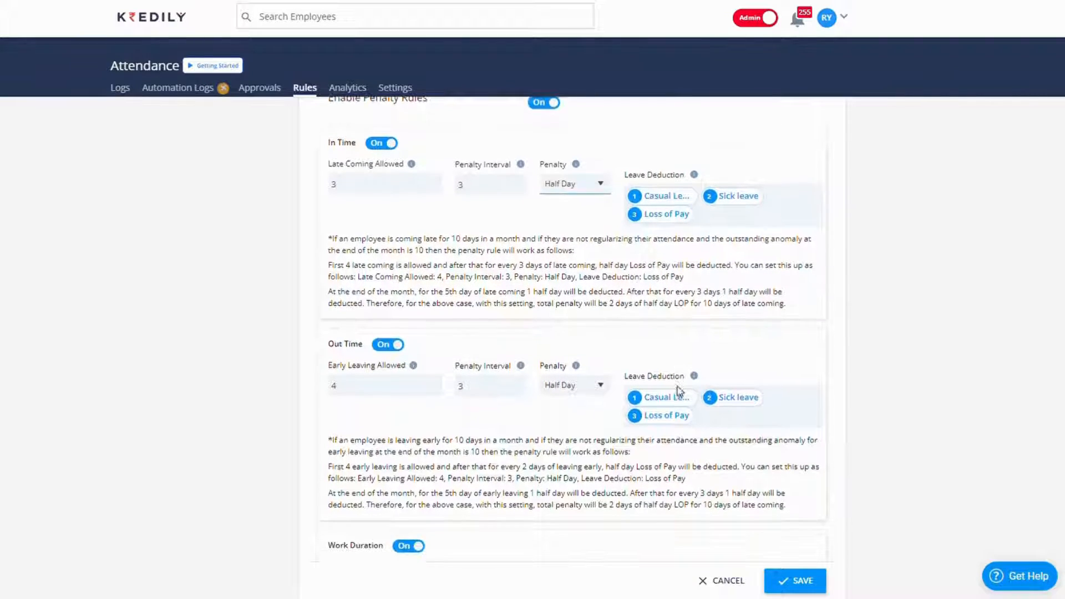
{"action": "scroll", "coordinate": [678, 390], "scroll_direction": "down", "scroll_amount": 5}
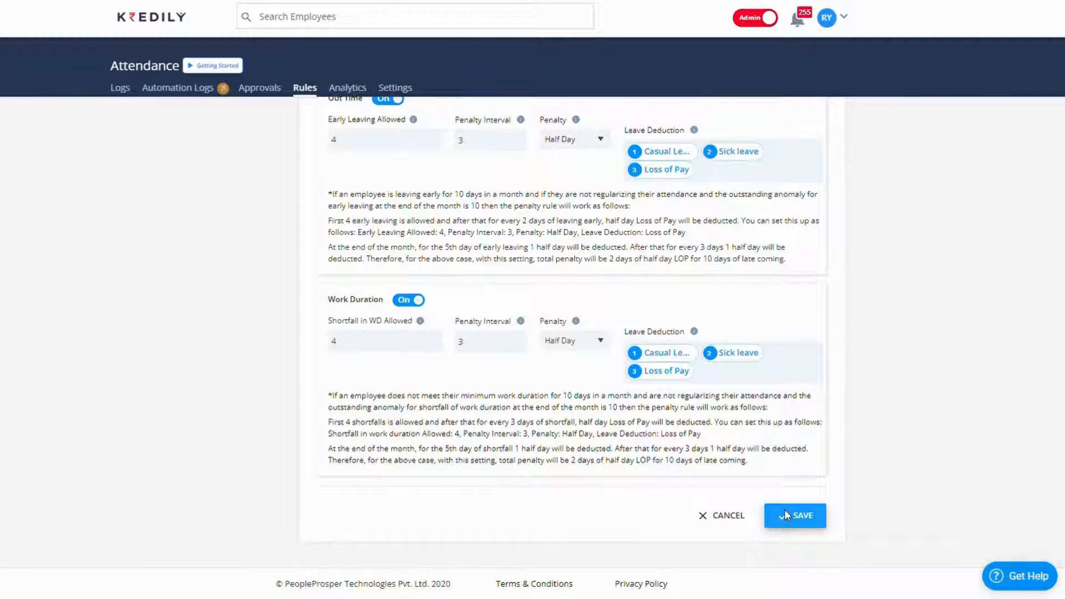
{"action": "left_click", "coordinate": [786, 516]}
{"action": "left_click", "coordinate": [557, 334]}
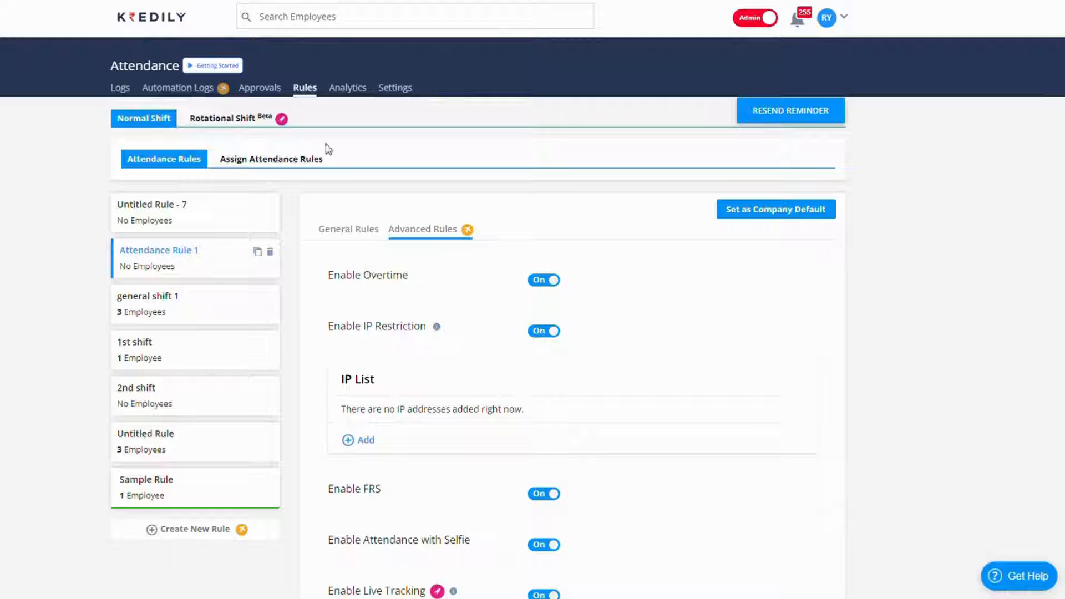
- Assign Attendance Rule 1 to the employee in the list's second row with an effective date of 01/02/2024
{"action": "left_click", "coordinate": [294, 162]}
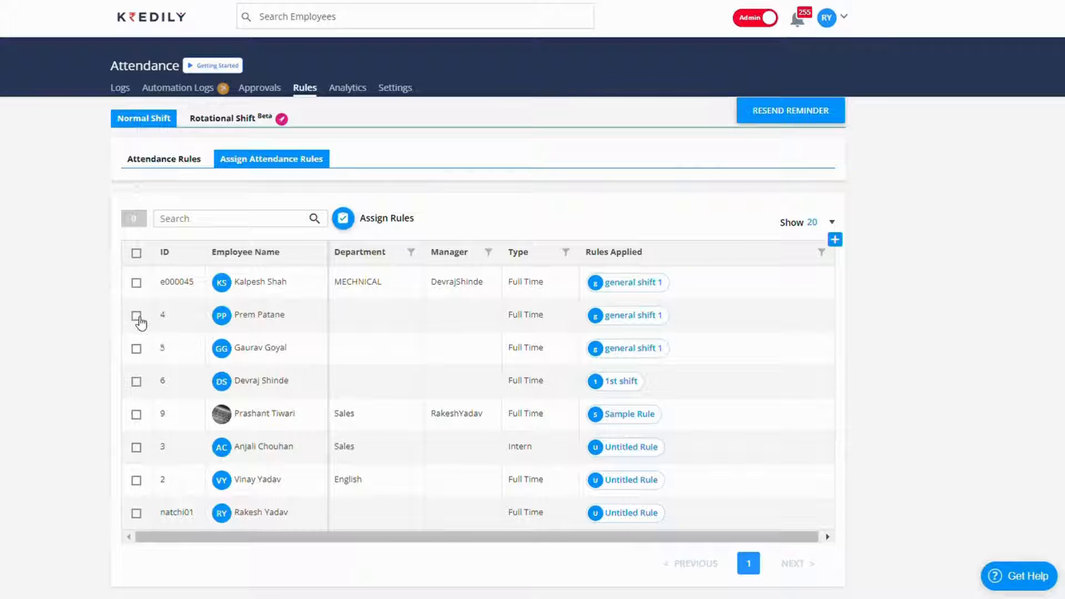
{"action": "left_click", "coordinate": [141, 319]}
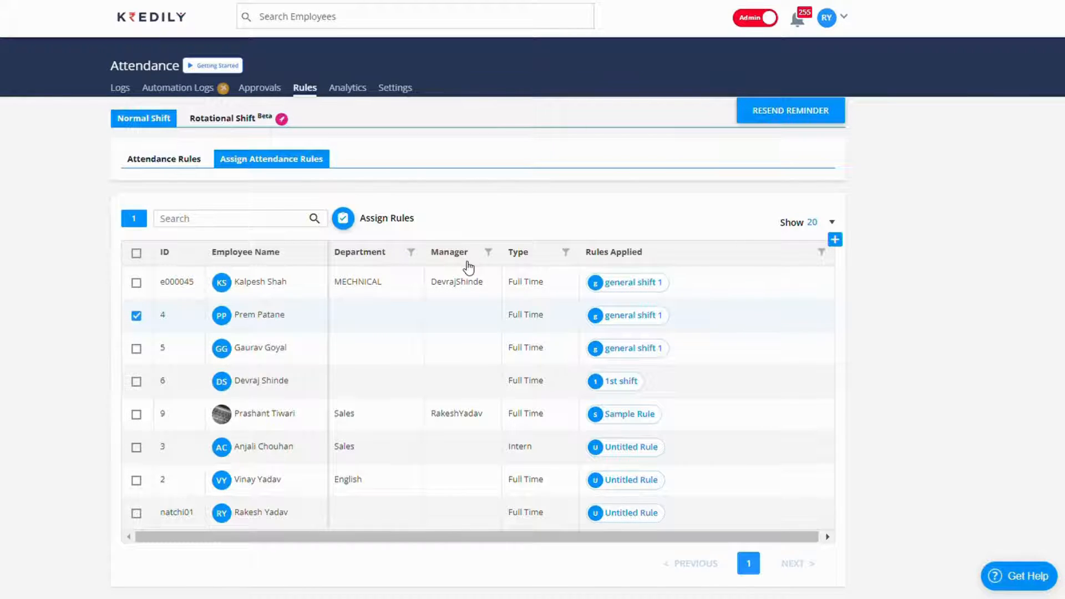
{"action": "left_click", "coordinate": [396, 224]}
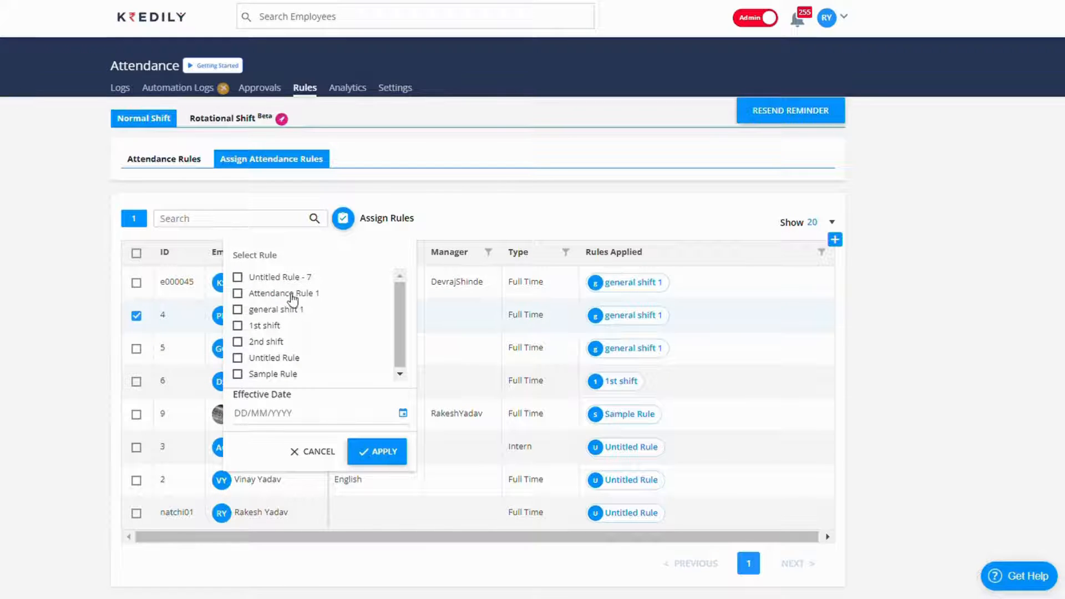
{"action": "left_click", "coordinate": [291, 298]}
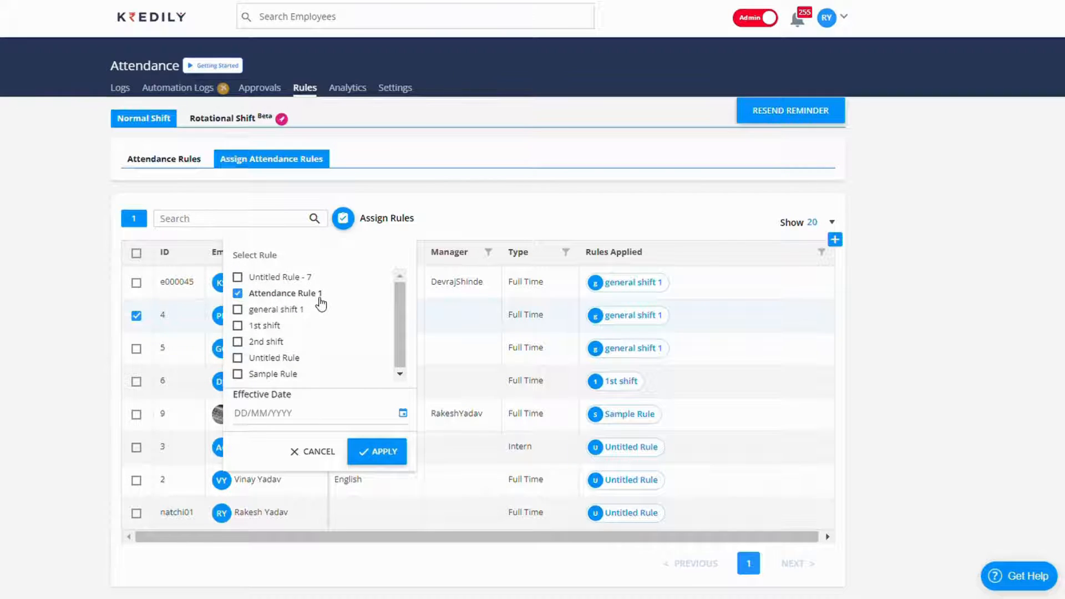
{"action": "left_click", "coordinate": [345, 416]}
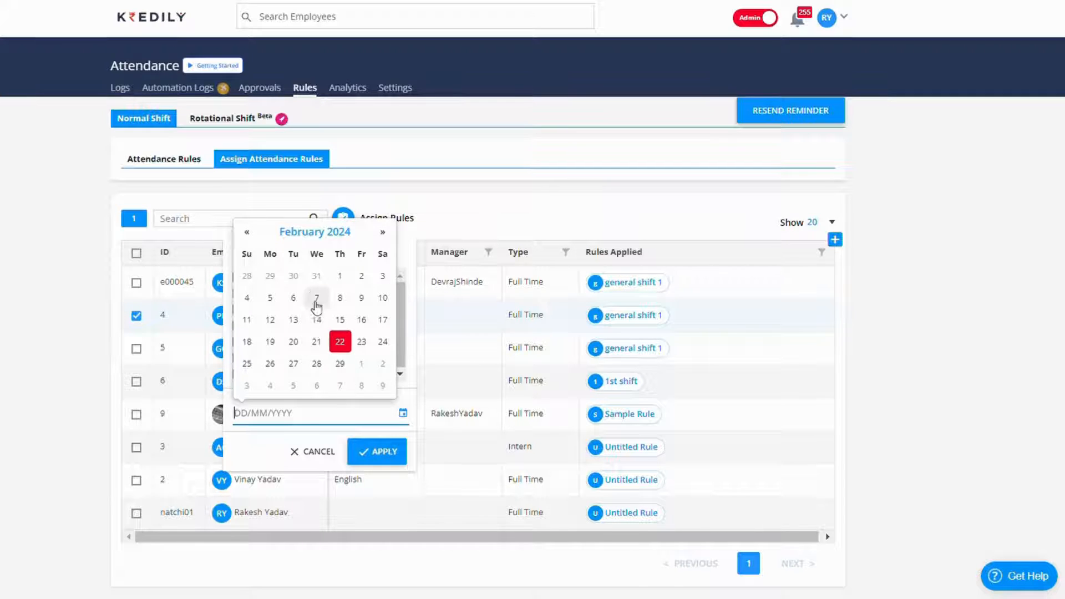
{"action": "left_click", "coordinate": [340, 276]}
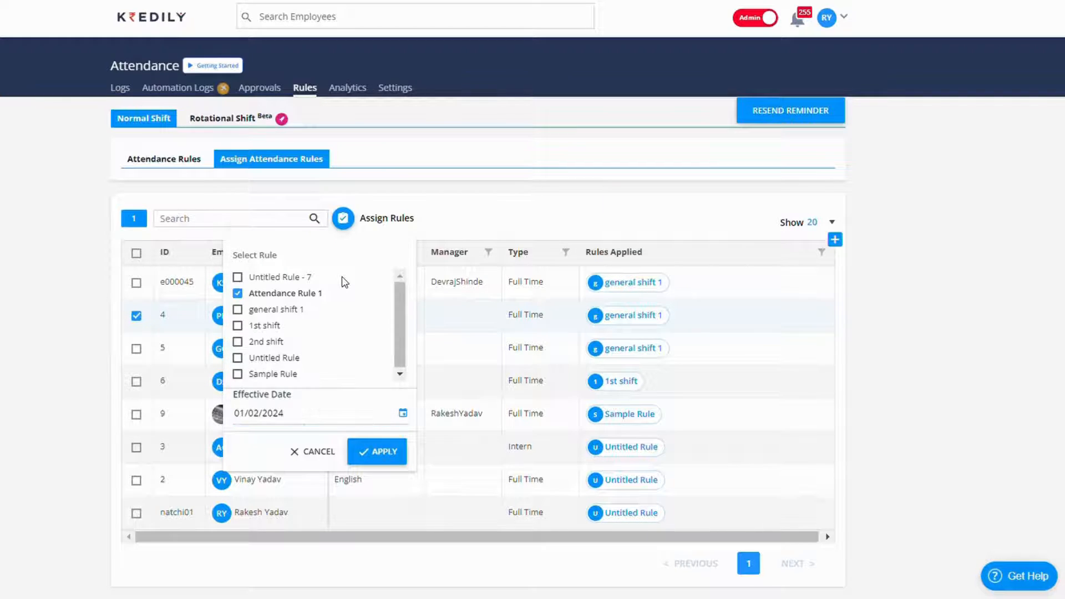
{"action": "left_click", "coordinate": [393, 454]}
{"action": "left_click", "coordinate": [544, 350]}
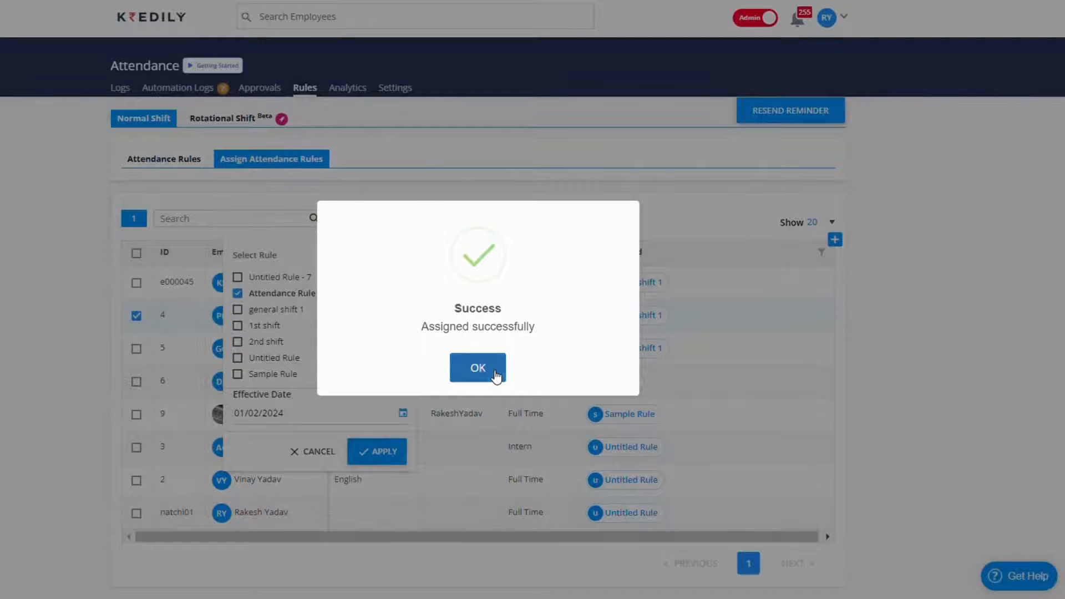
{"action": "left_click", "coordinate": [497, 377]}
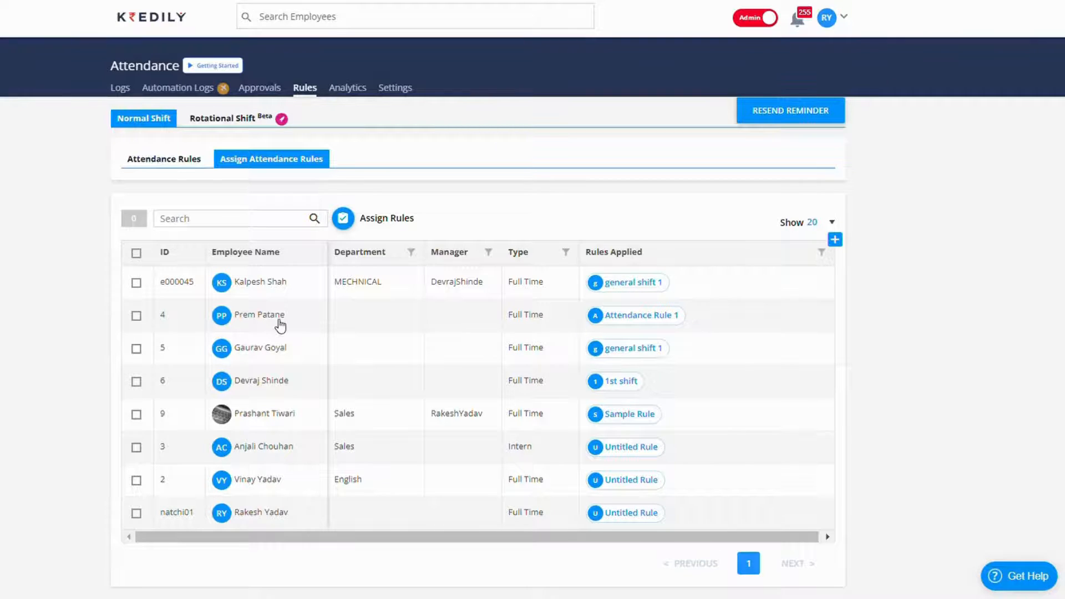